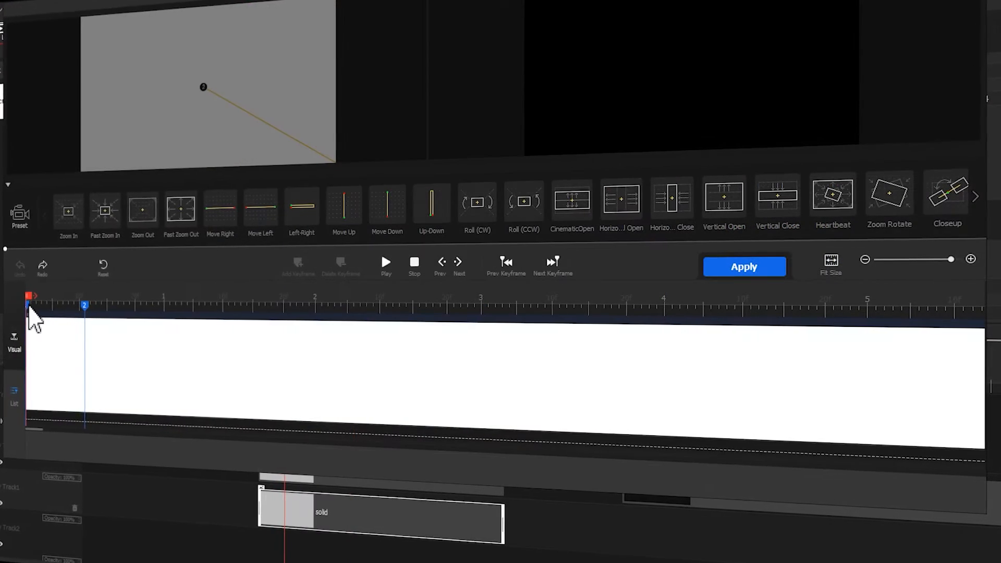
Step: Replace the solid clip's first motion keyframe with a new one at the clip start and reposition its frame
click(30, 297)
click(340, 266)
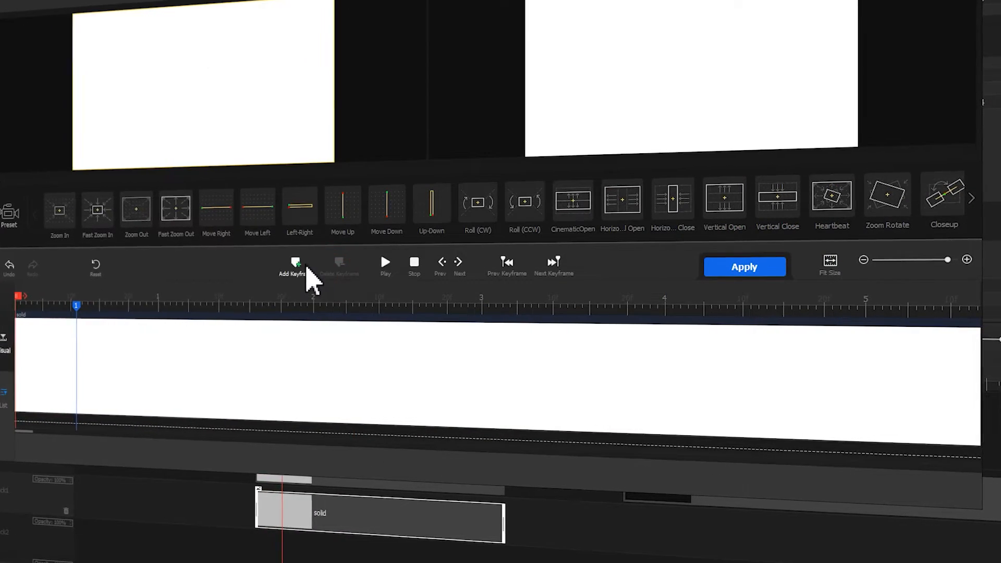
click(297, 265)
drag(243, 112, 30, 3)
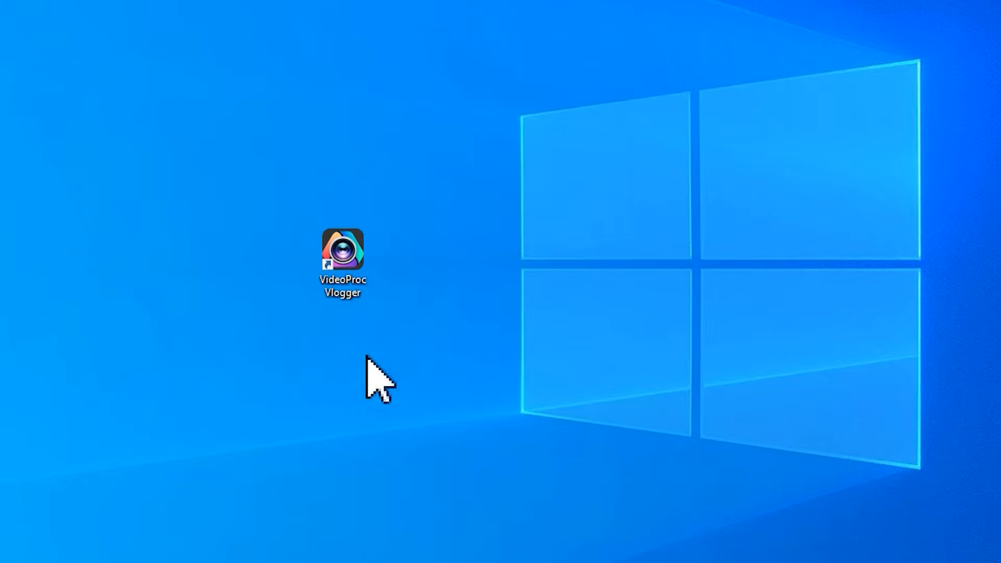
Step: Launch VideoProc Vlogger and create a new project named "creative text"
click(362, 251)
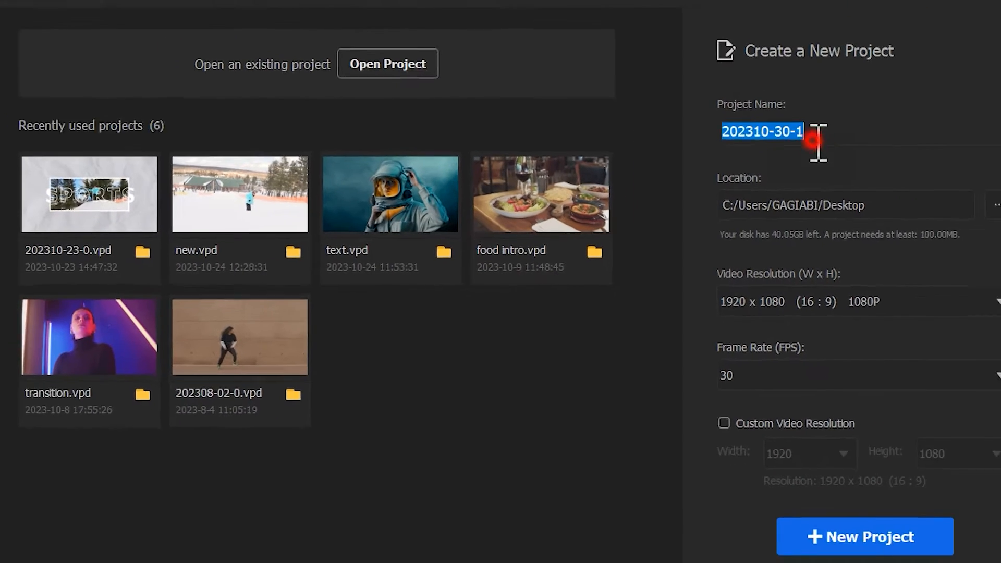
text(creative text)
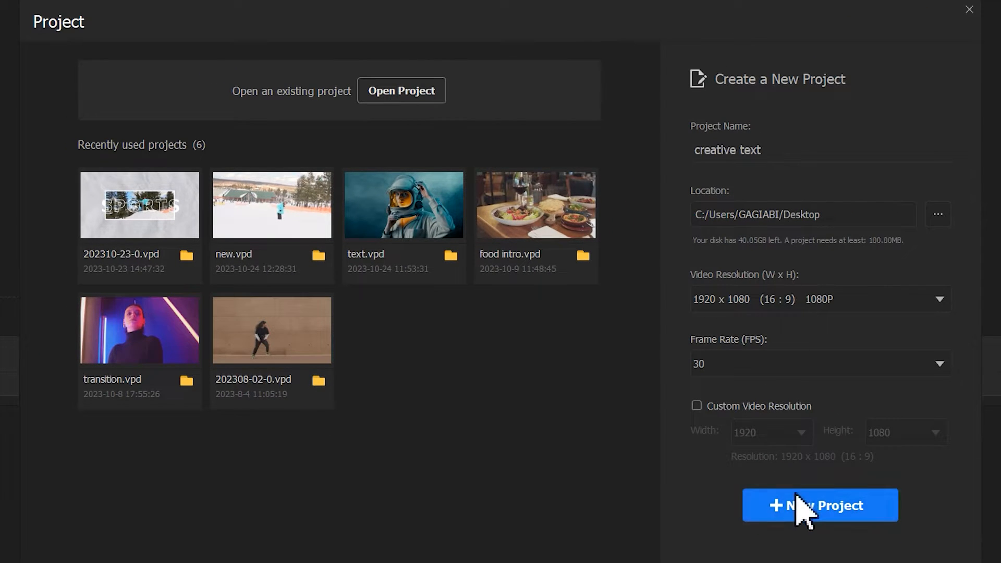
click(800, 505)
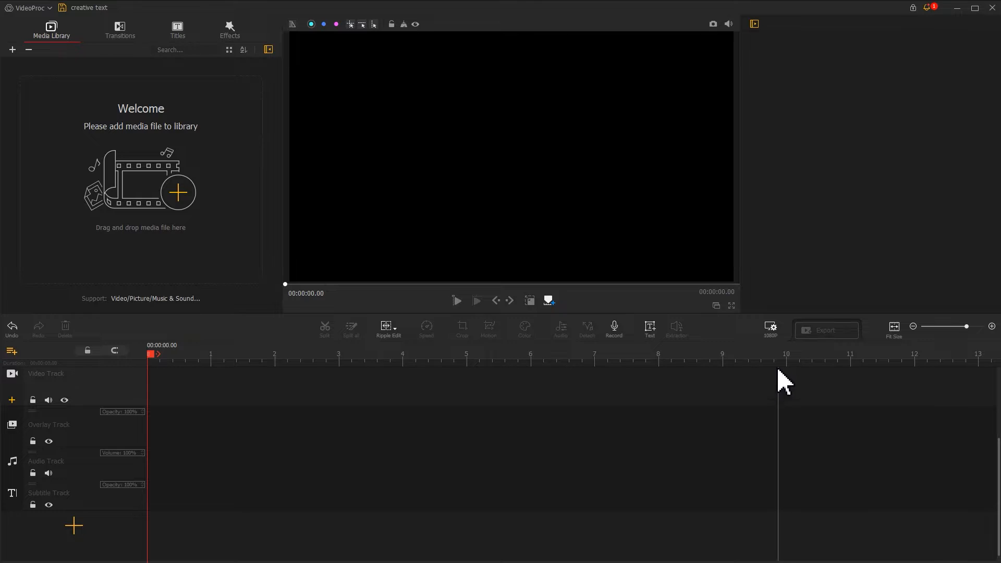
Step: Change the project background colour to White in the resolution settings
click(770, 332)
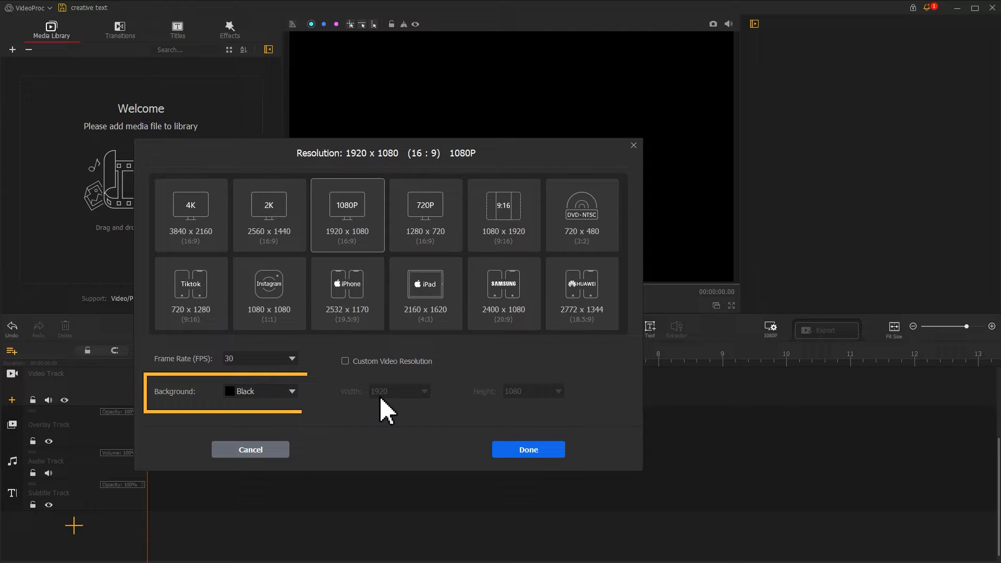
click(293, 394)
click(283, 479)
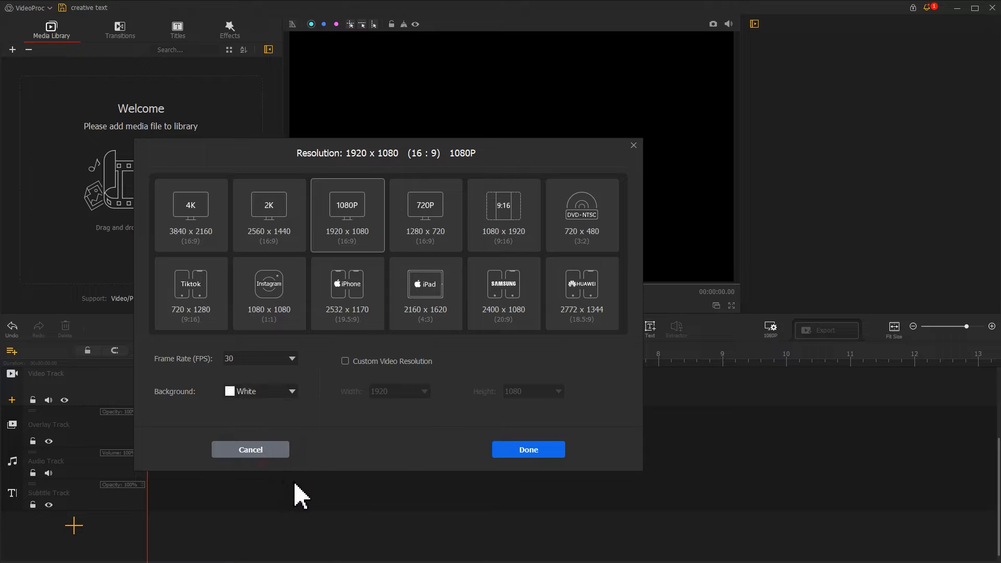
click(496, 450)
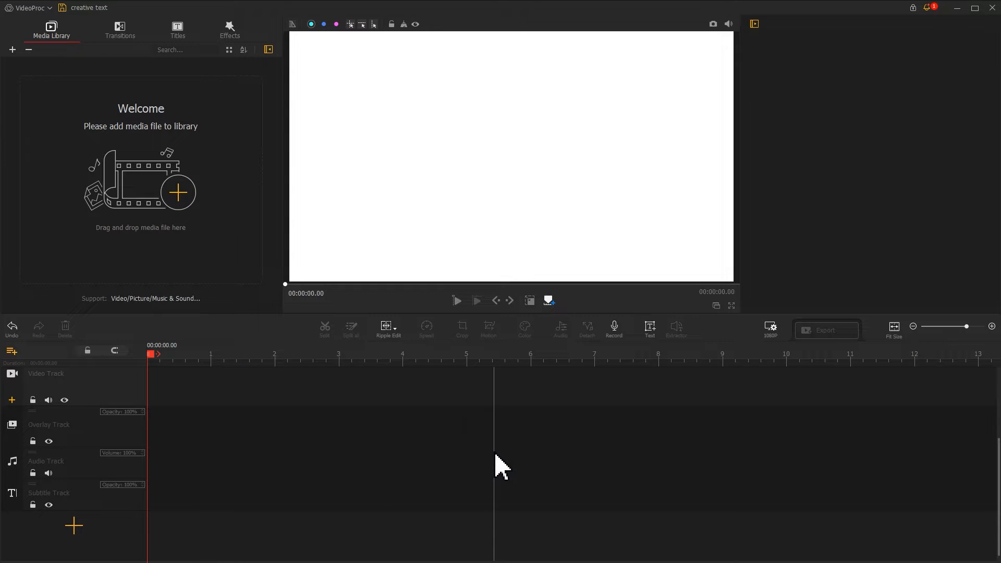
Step: Add a text clip at the start of the subtitle track and clear its placeholder wording
click(658, 335)
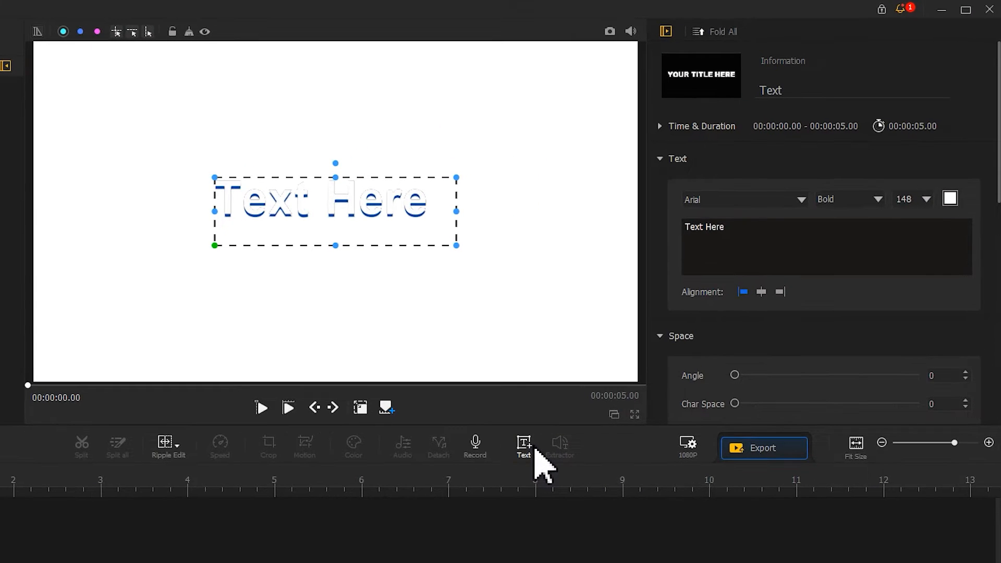
drag(748, 230, 670, 241)
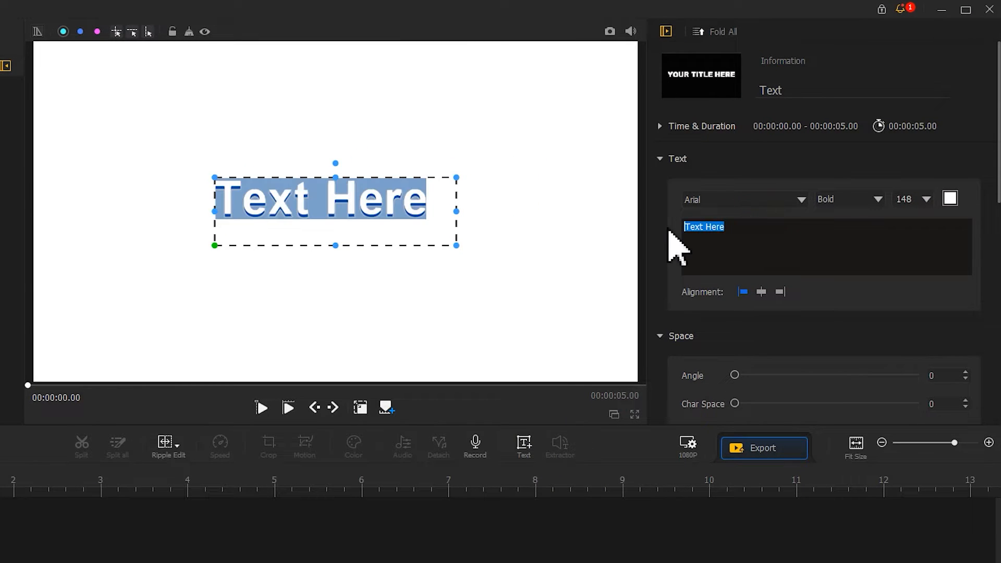
key(BackSpace)
Step: Hide the text box outline and capture the blank white preview as a snapshot named solid
click(361, 408)
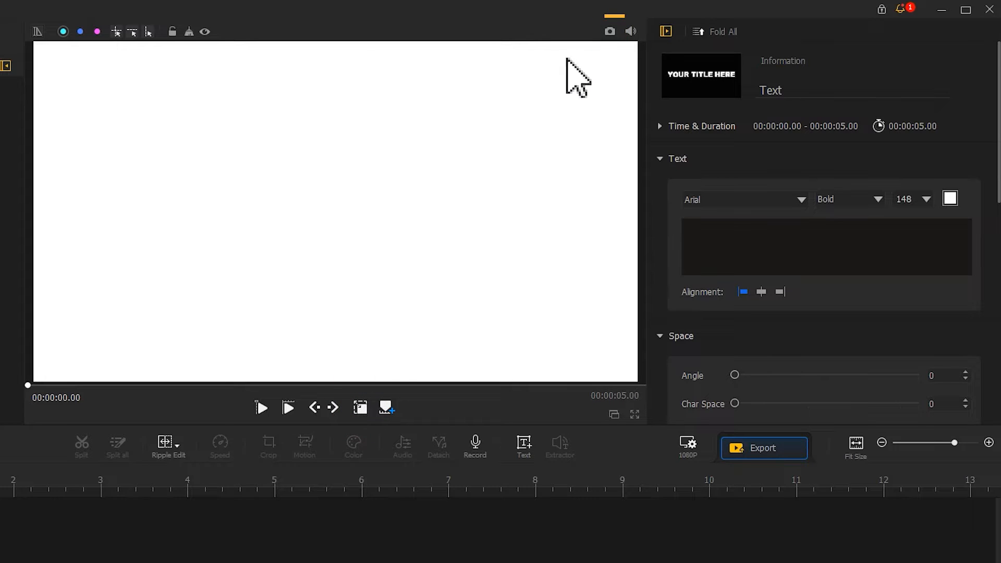
click(609, 31)
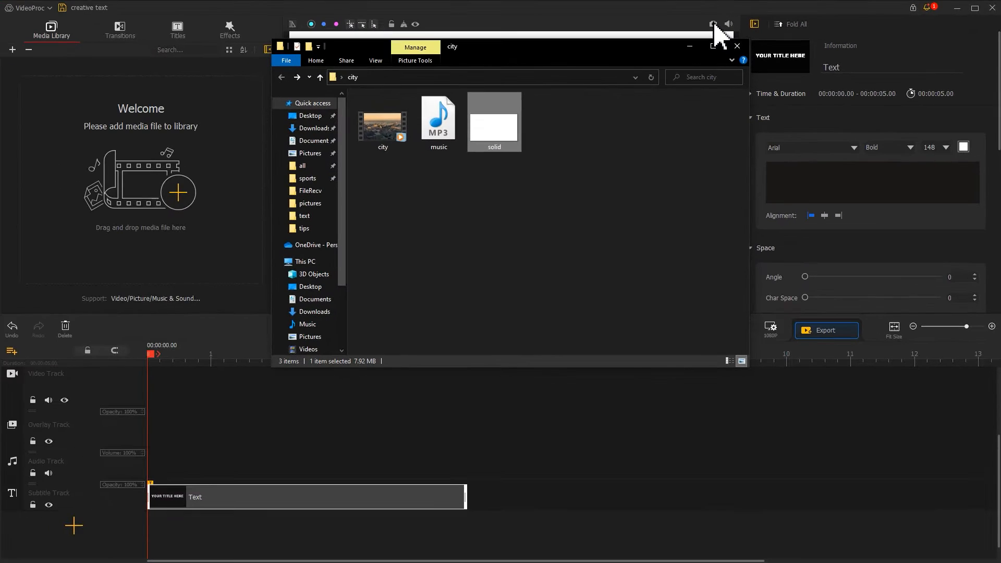
click(694, 24)
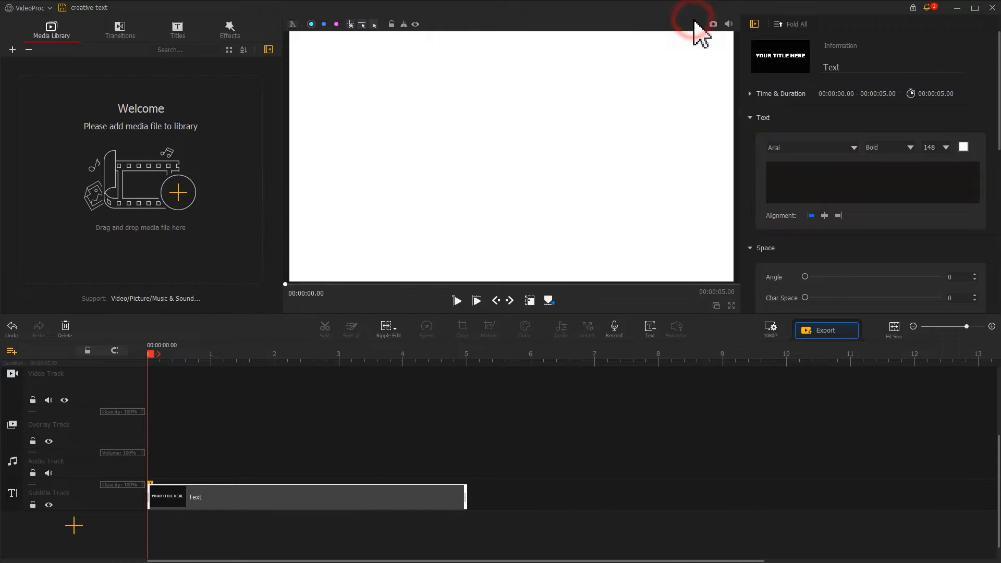
Step: Change the project background colour to Black in the resolution settings
click(773, 327)
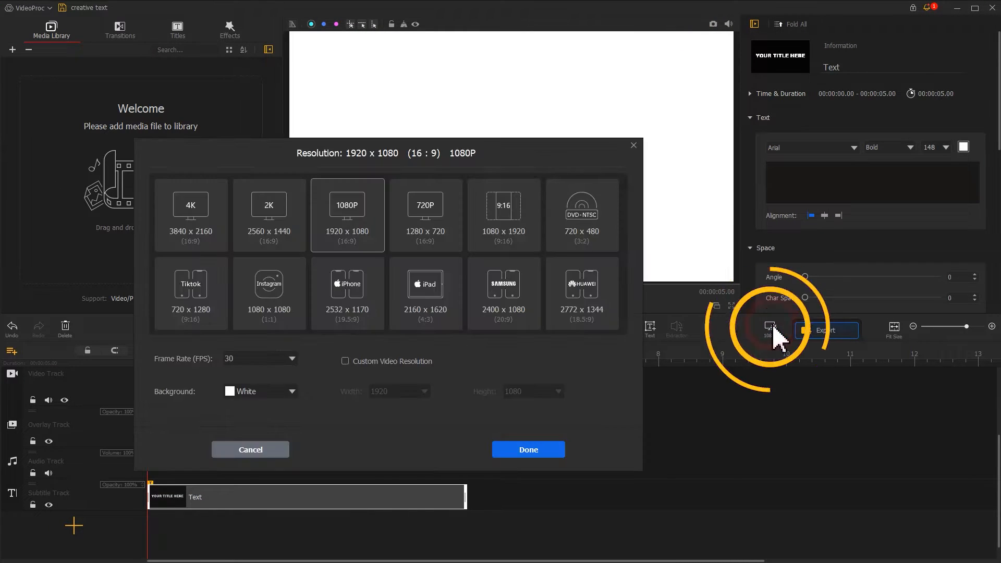
click(292, 392)
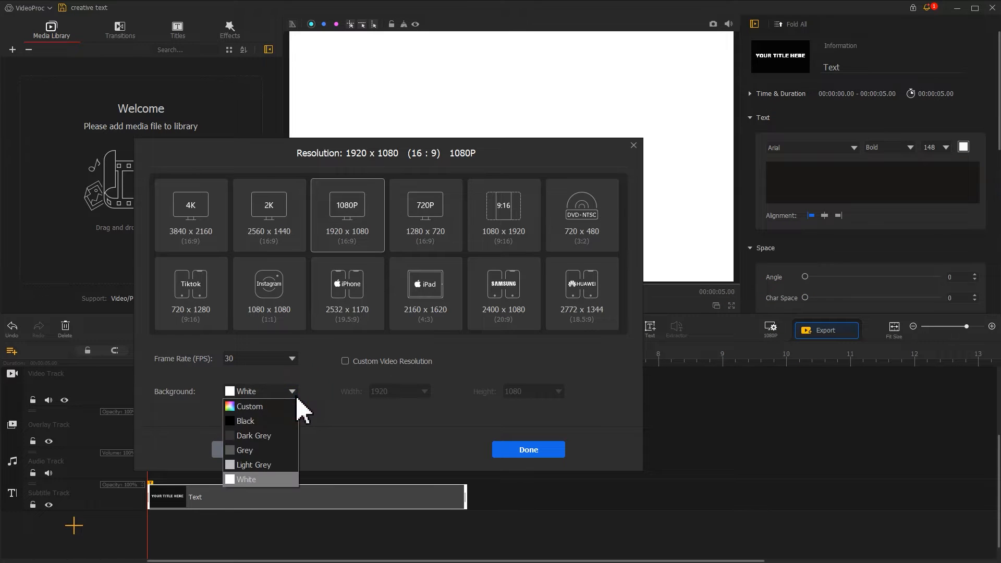
click(289, 419)
click(526, 448)
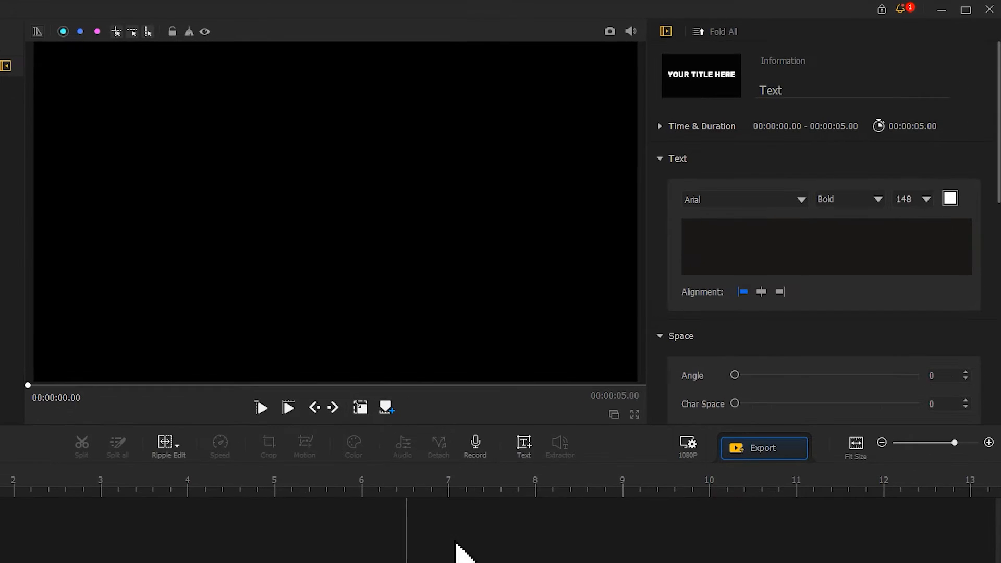
Step: Enter MODERN CITY as the clip's text and format it in Franklin Gothic Heavy, Regular, size 200
click(785, 178)
text(MODERN CITY)
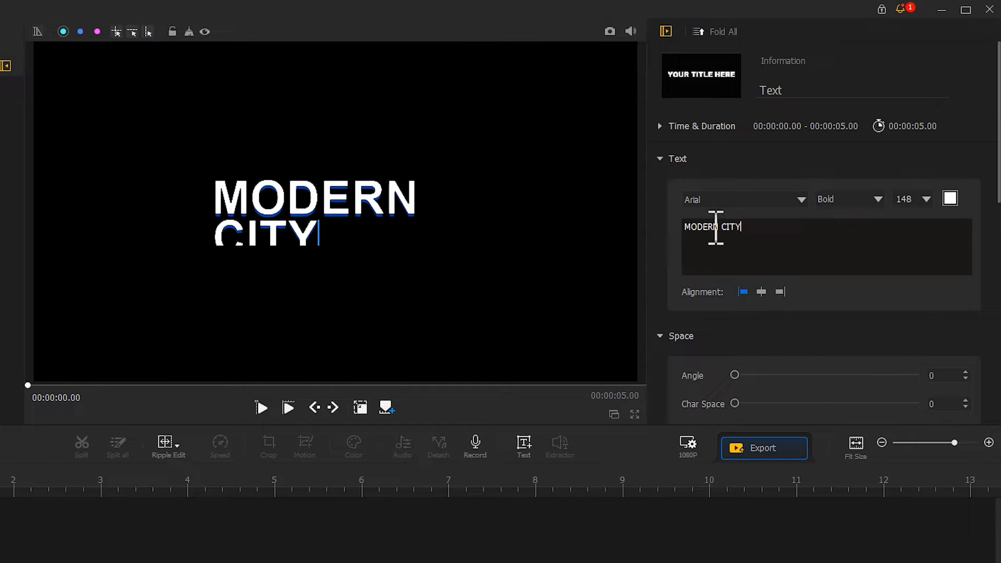
click(757, 198)
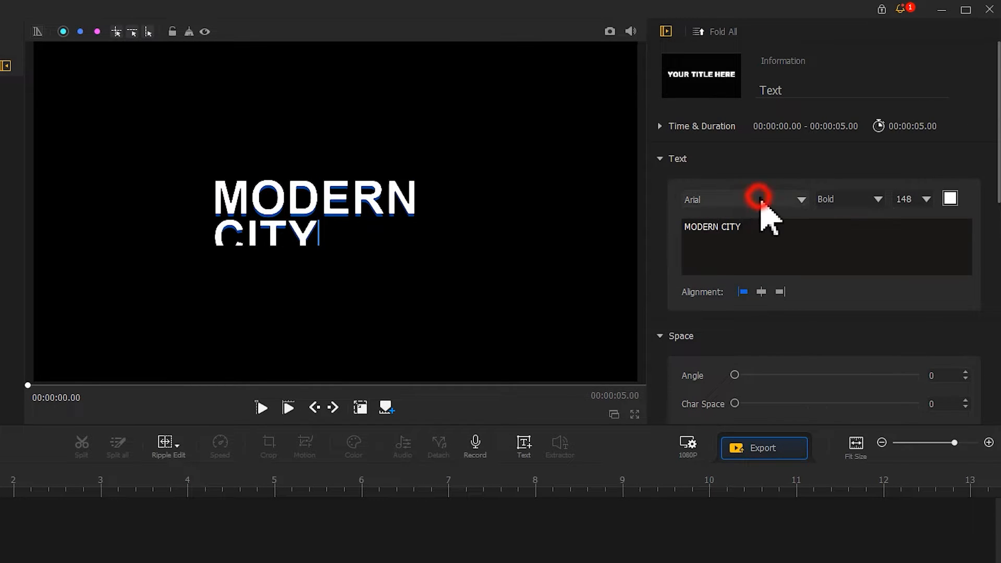
drag(890, 222, 890, 294)
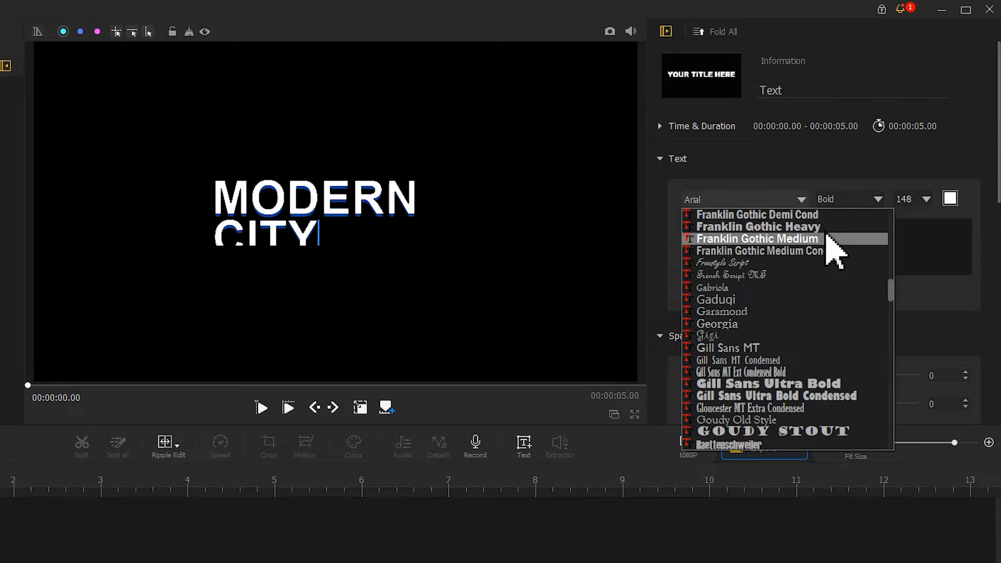
click(829, 227)
click(839, 199)
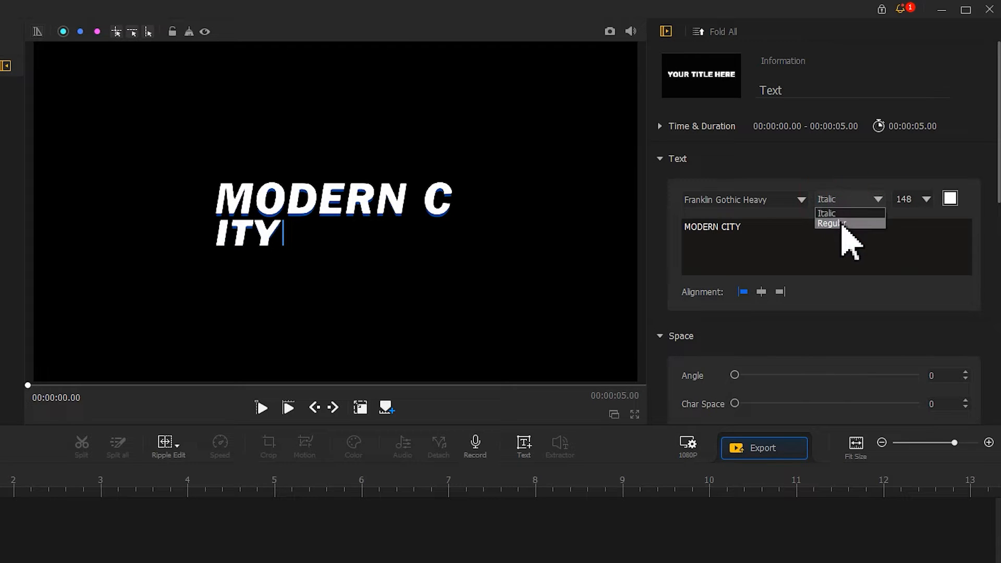
click(845, 224)
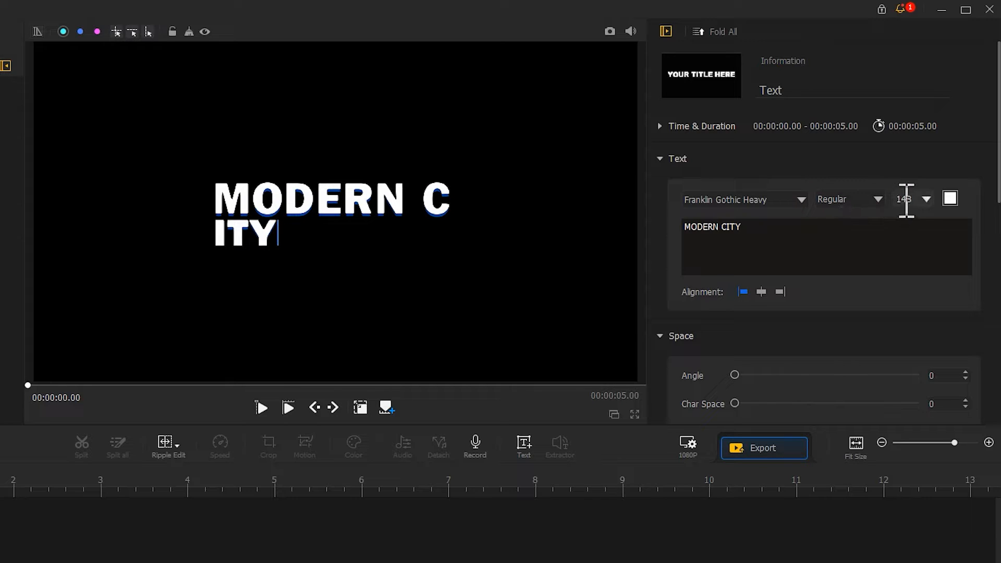
text(200)
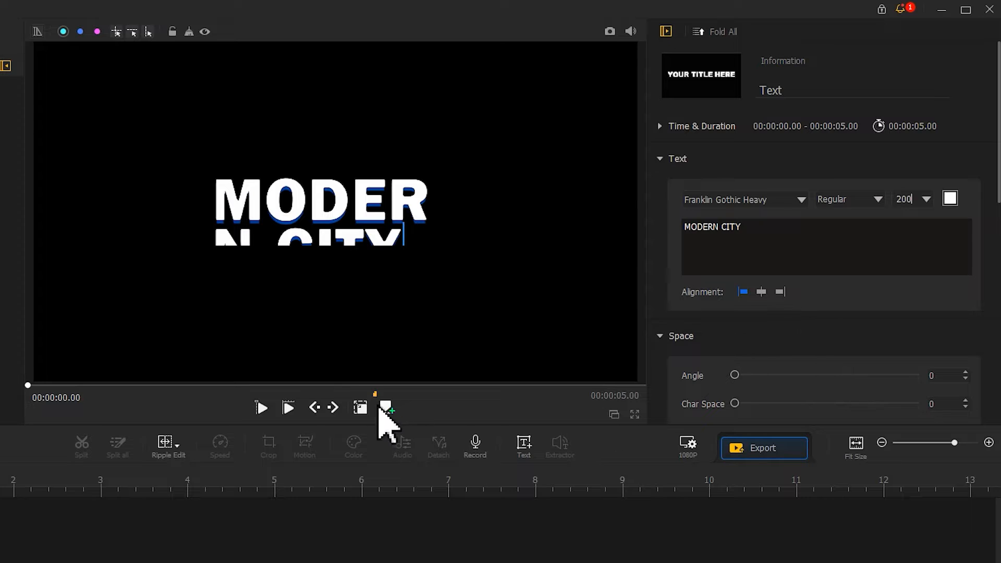
Step: Enlarge the text box so MODERN CITY fits on one line, and reposition it near the middle of the frame
click(365, 409)
drag(335, 244, 335, 297)
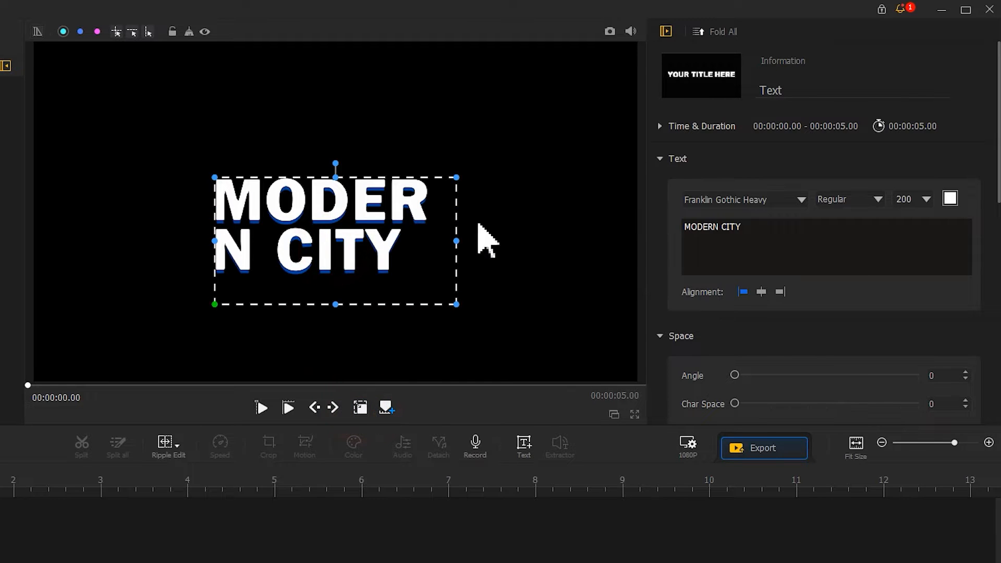
drag(457, 236, 634, 218)
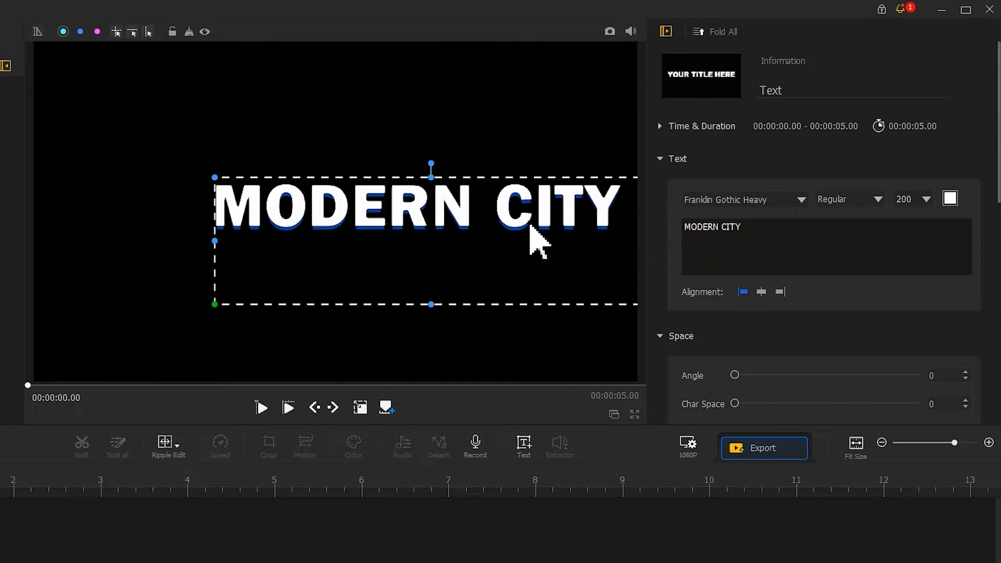
drag(529, 221, 456, 203)
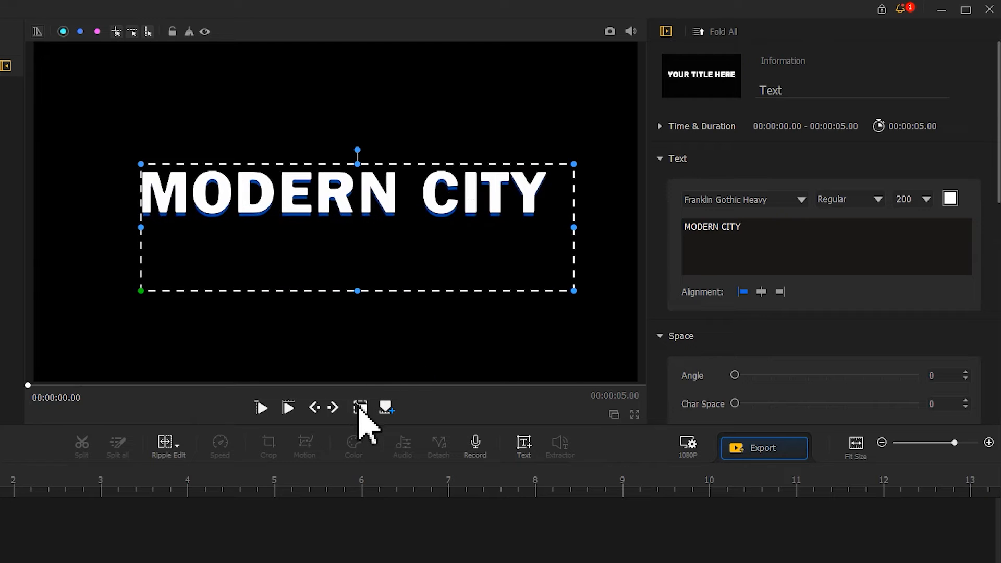
click(361, 411)
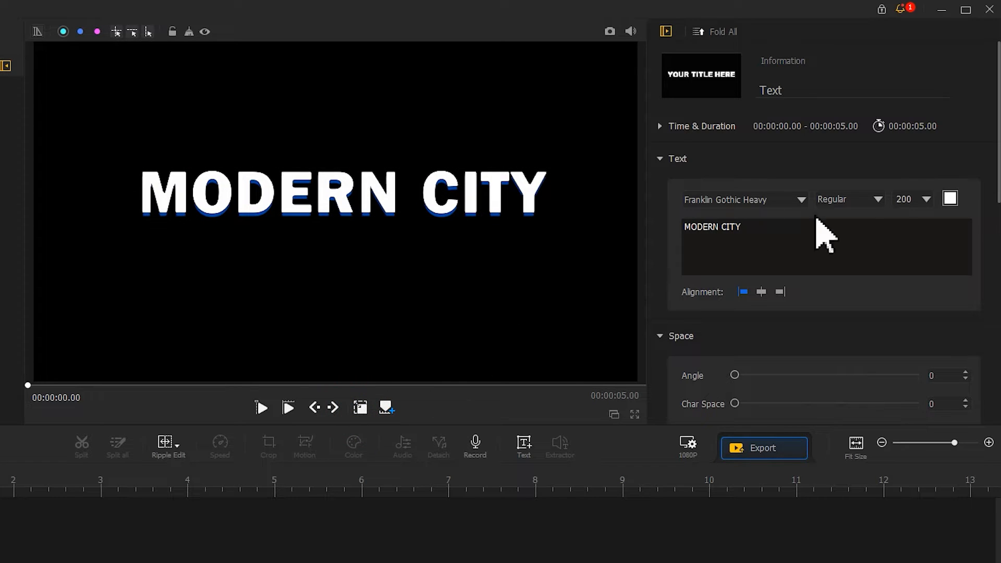
Step: Set the text shadow offset to 0 and capture the white title on black as a snapshot named 1
drag(995, 187, 970, 435)
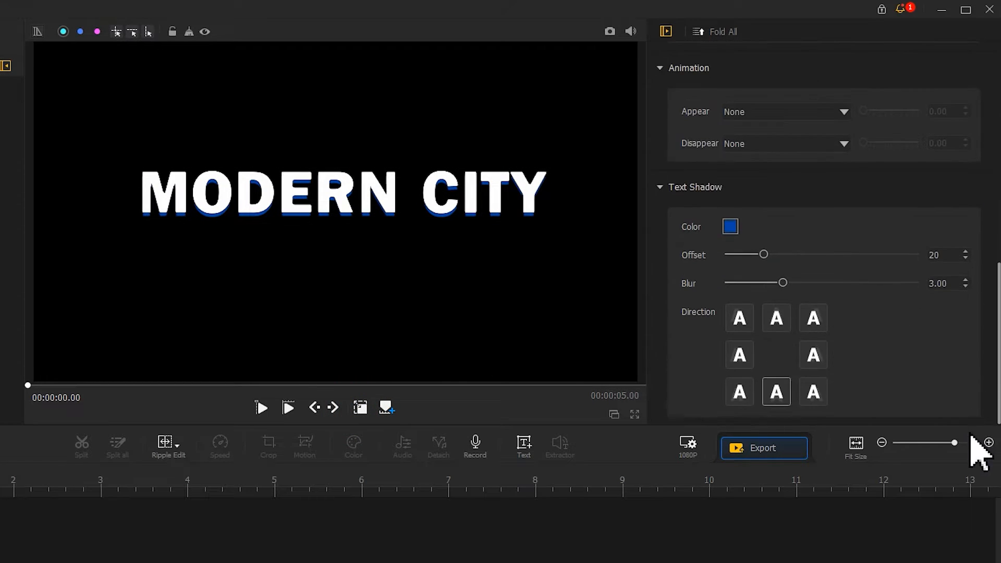
drag(763, 255, 693, 264)
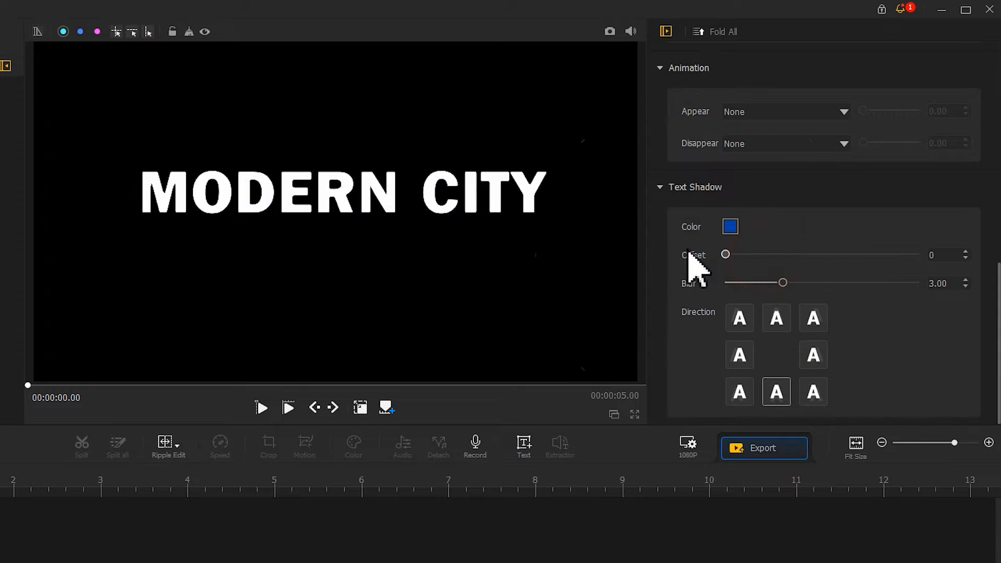
click(609, 32)
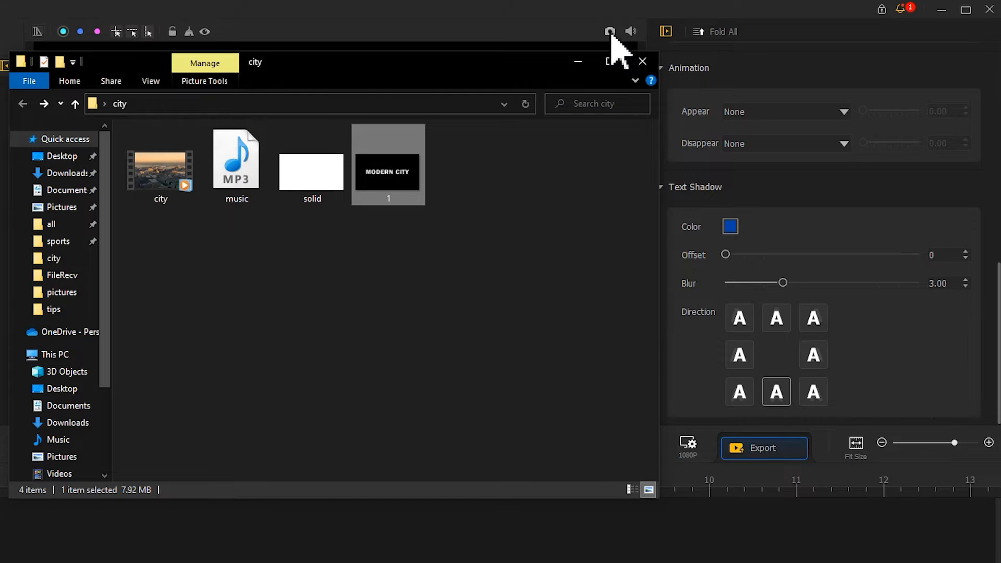
Step: Import the city video, the music and both snapshots into the media library, and place the city video on the video track
drag(443, 264, 161, 139)
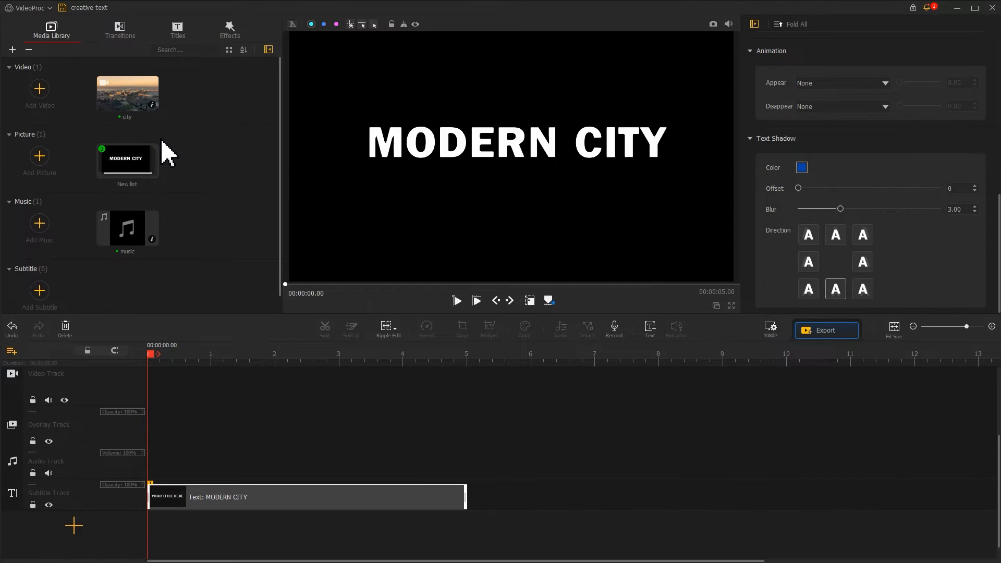
drag(118, 104, 130, 380)
Step: Place snapshot 1 from the picture list on the overlay track and fit it to the screen height
double_click(118, 176)
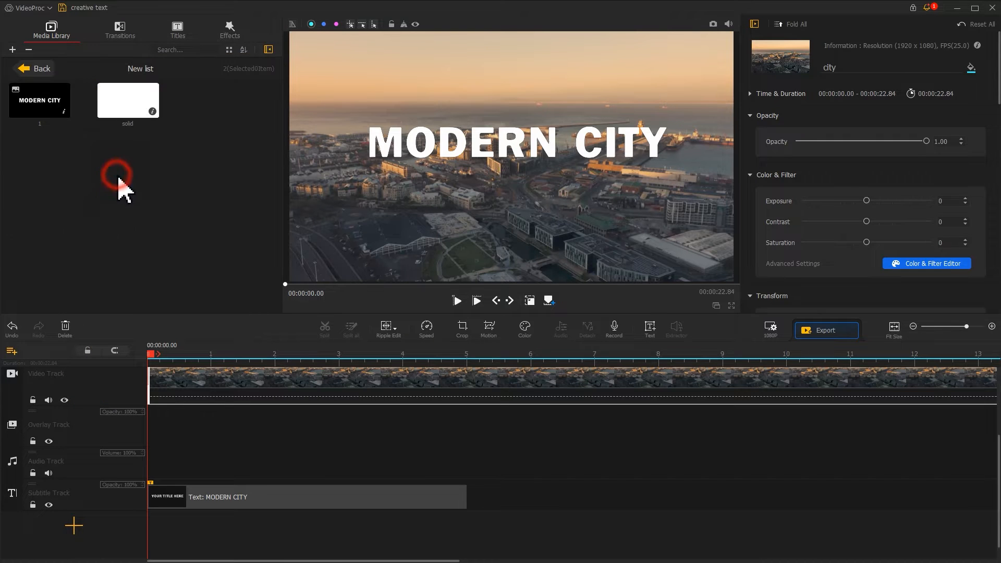
drag(37, 110, 109, 443)
scroll(982, 178, down, 10)
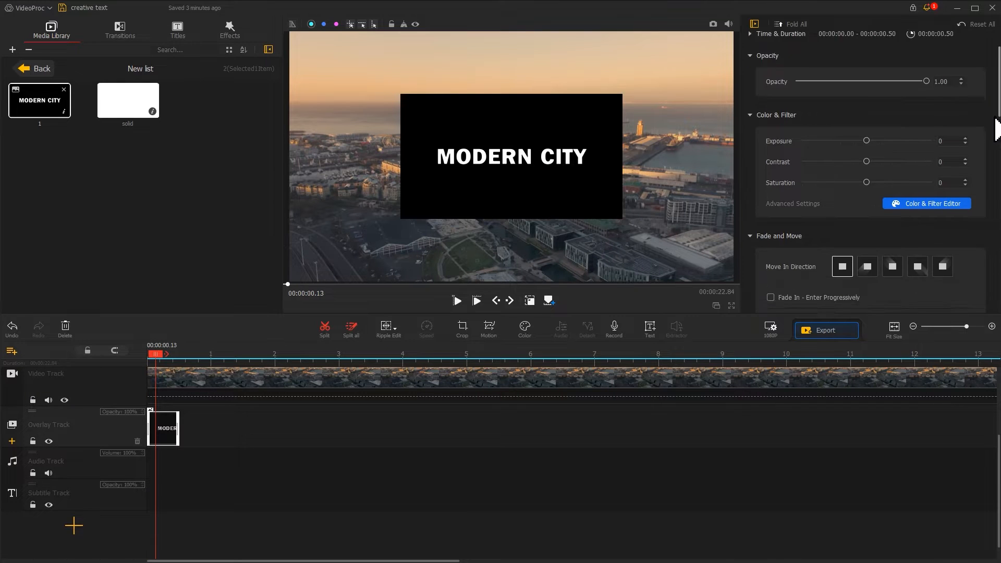
click(916, 253)
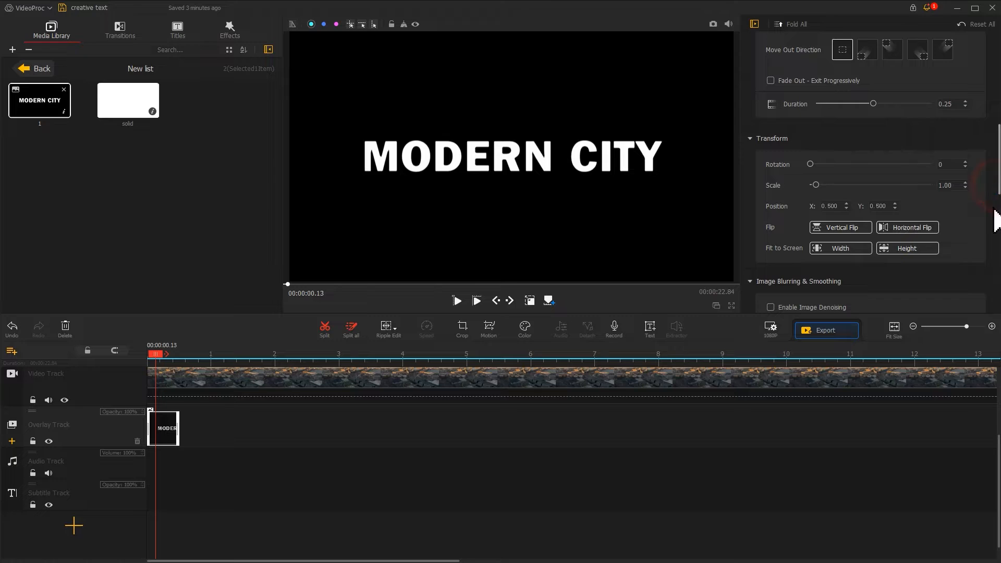
Step: Set the blend mode of the snapshot 1 overlay to Divide and import the resulting snapshot 2 into the media library
drag(995, 215, 972, 325)
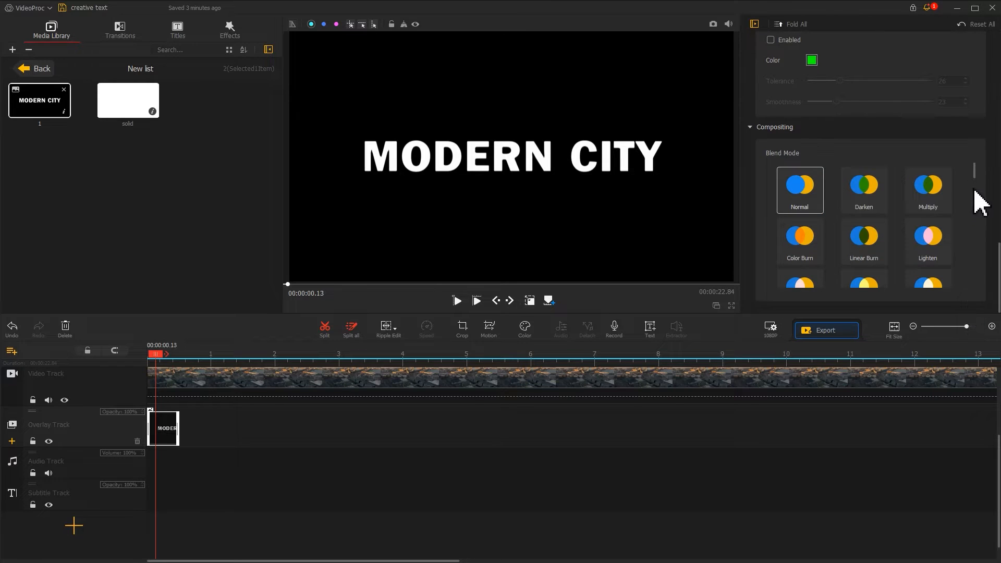
drag(975, 176, 976, 291)
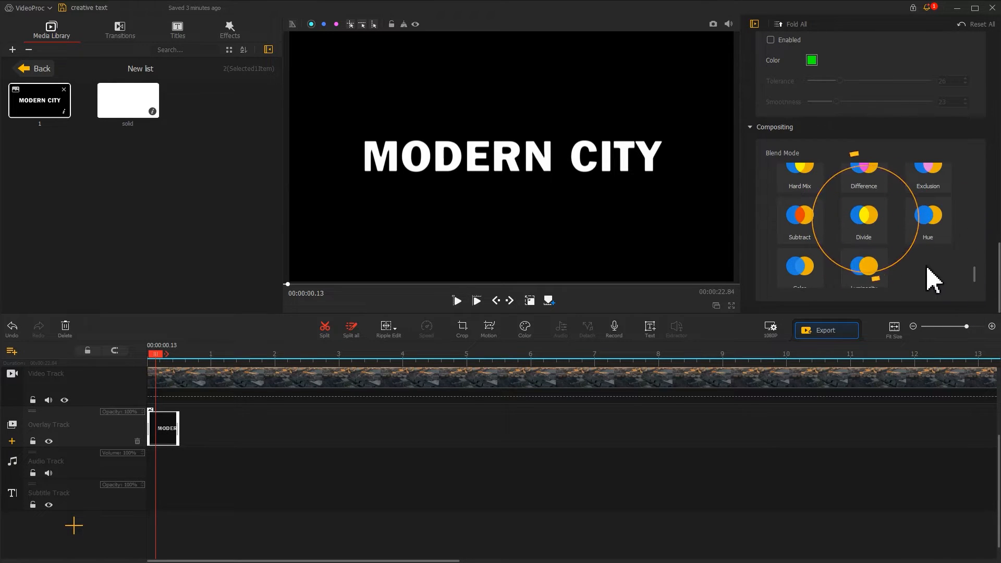
click(878, 228)
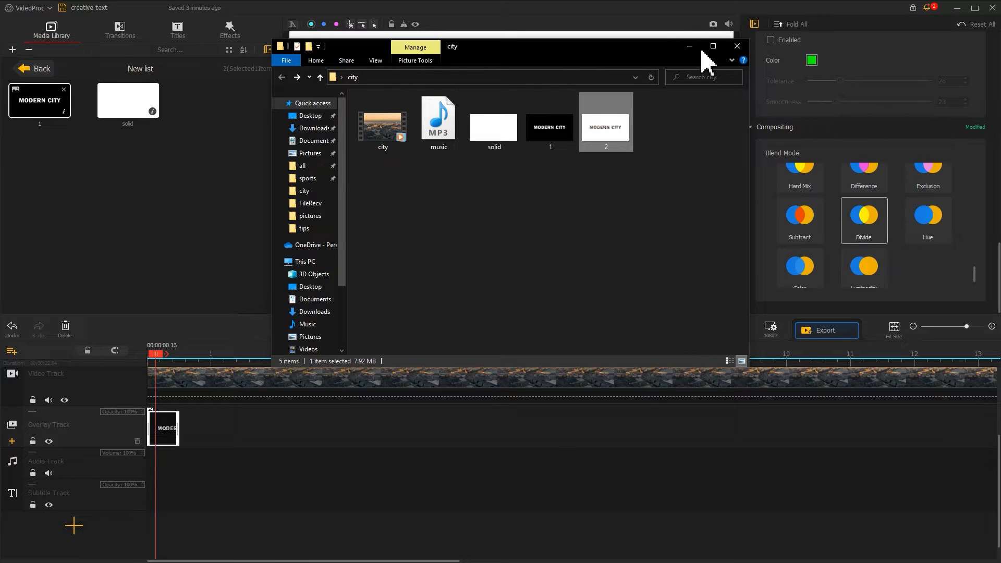
drag(610, 117, 146, 204)
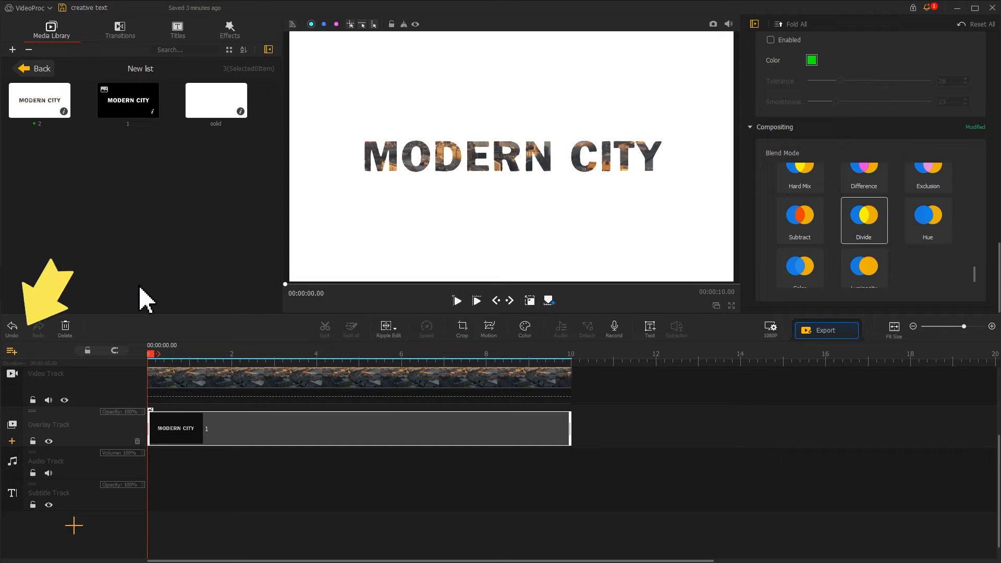
Step: Add four new overlay tracks to the timeline
click(12, 351)
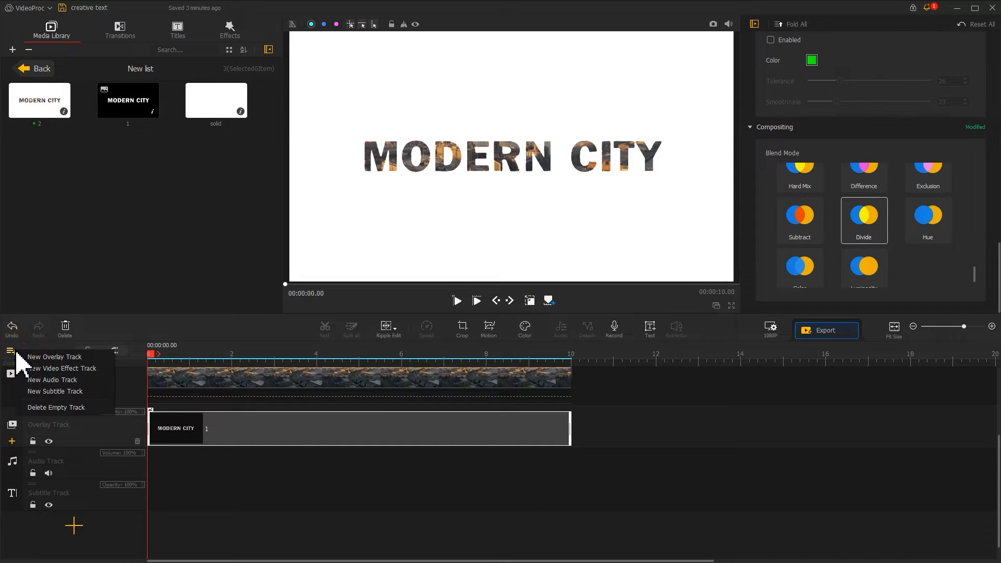
click(25, 357)
click(14, 354)
click(23, 361)
click(11, 354)
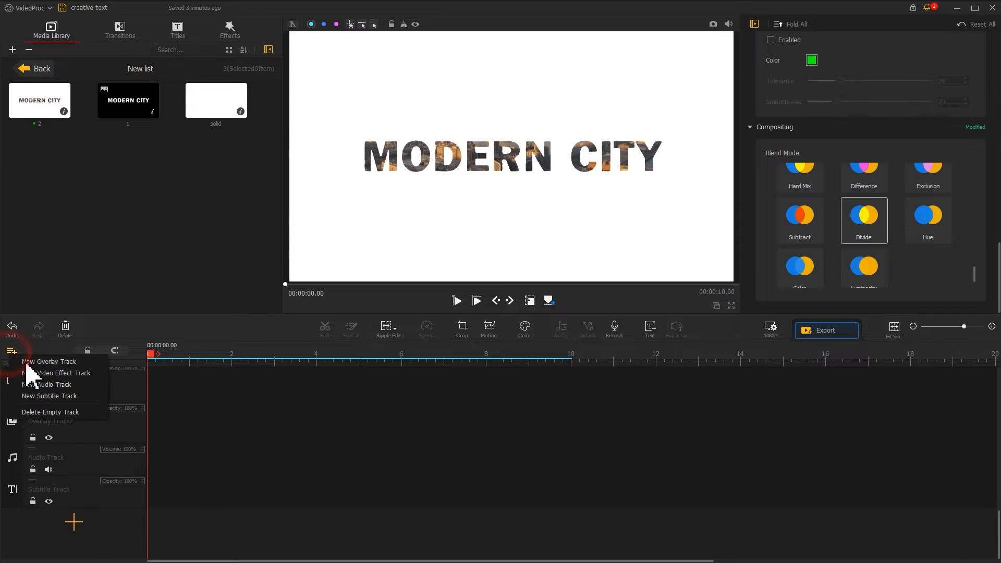
click(26, 363)
click(13, 352)
click(27, 363)
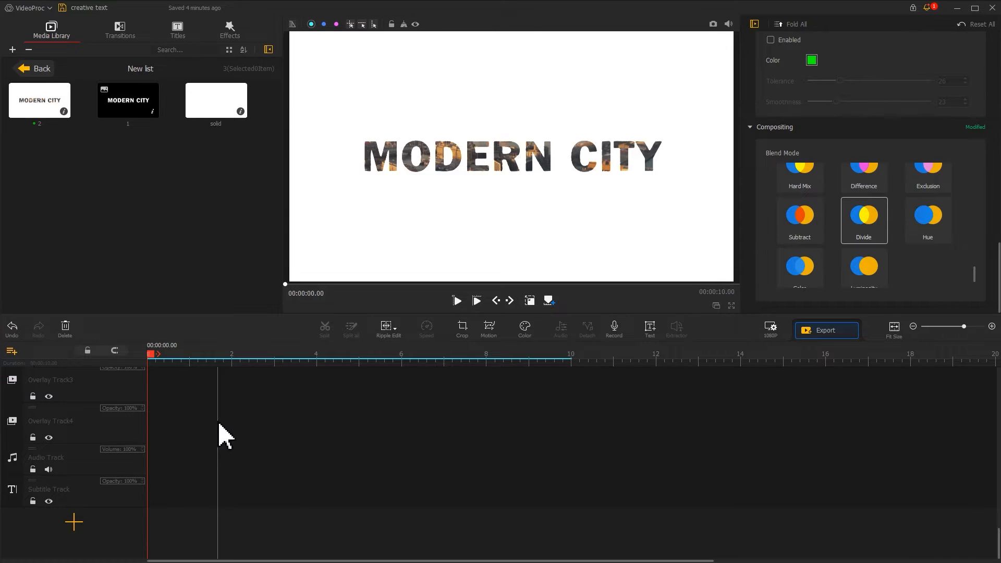
Step: Place the solid picture on the first overlay track, ending level with the city video, and move snapshot 1 past the video's end
scroll(218, 440, up, 5)
drag(217, 115, 174, 495)
drag(191, 455, 311, 497)
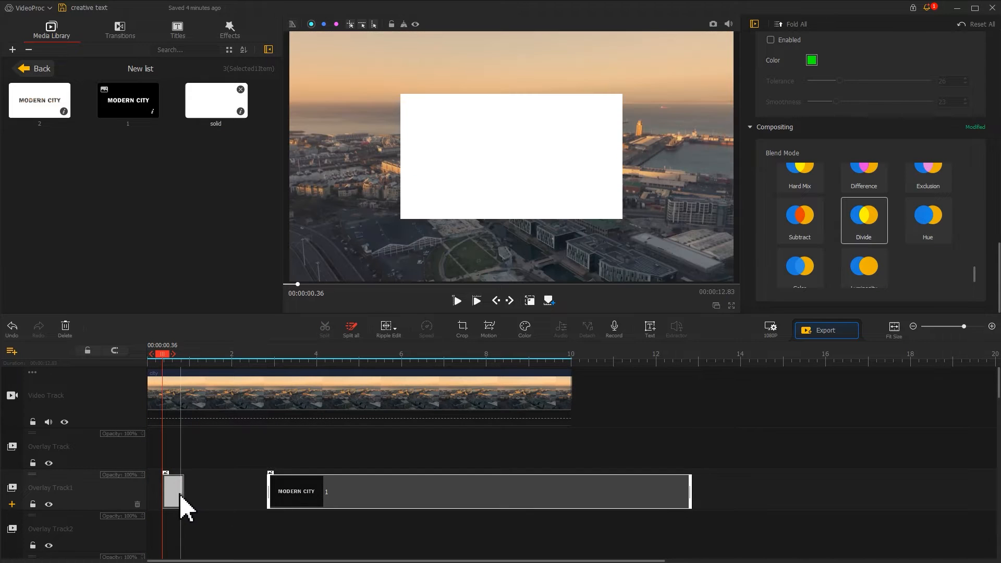
drag(181, 495, 570, 448)
drag(405, 495, 813, 471)
Step: Add a motion keyframe at the start of the solid clip and enlarge its frame to the full 1920x1080
click(432, 459)
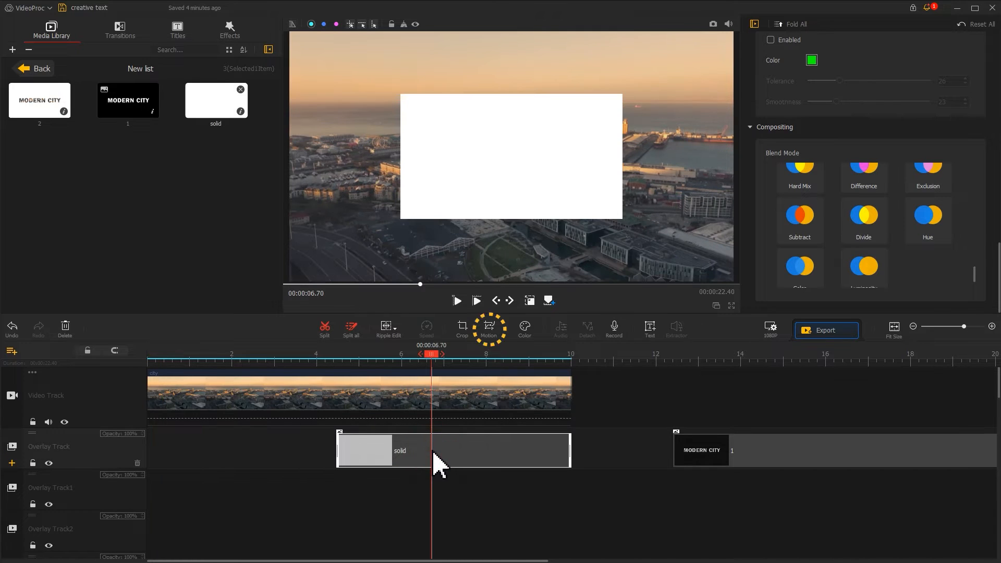
click(484, 336)
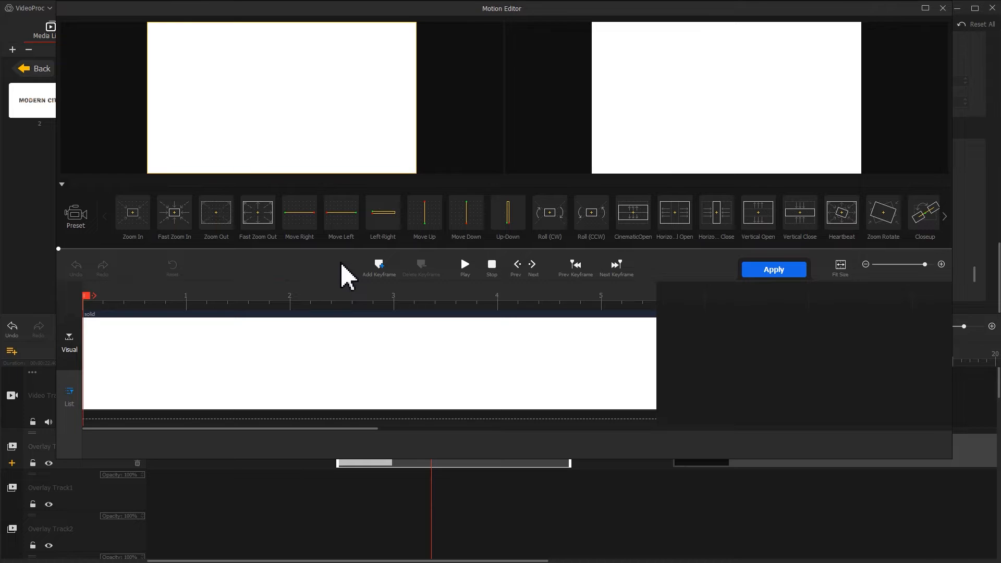
click(378, 266)
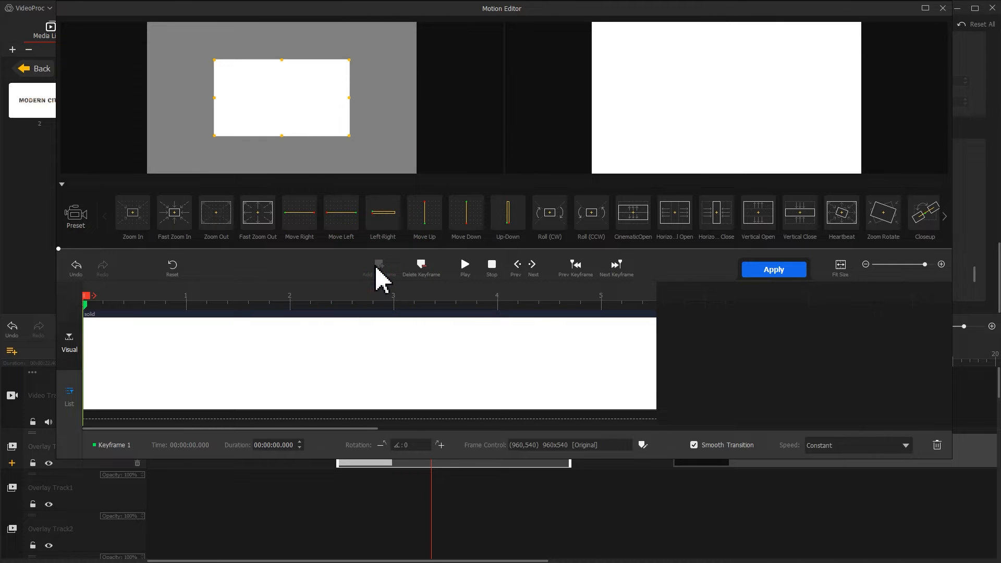
drag(214, 136, 162, 172)
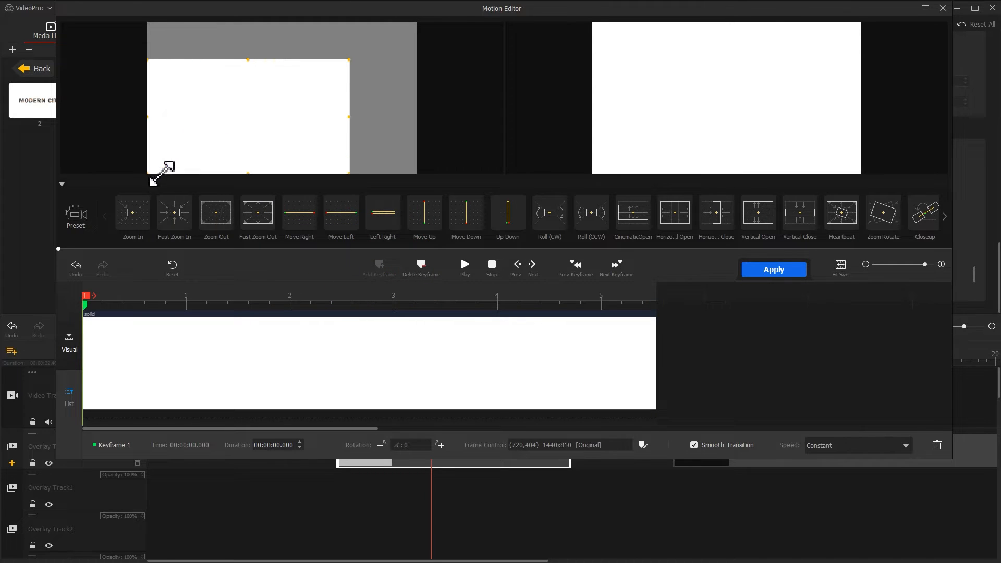
drag(350, 59, 411, 32)
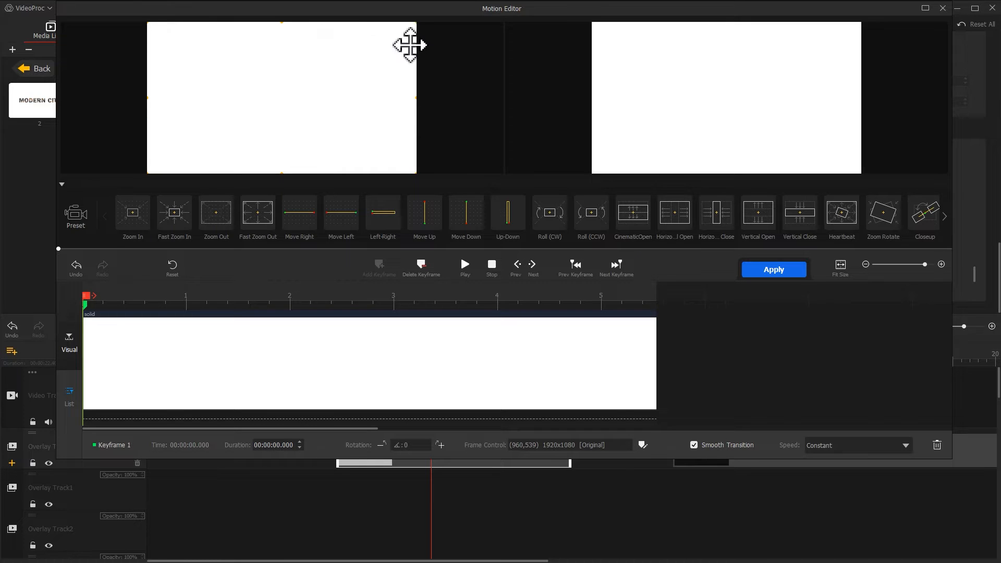
Step: Add a second full-frame motion keyframe to the solid clip at 0.44 s and go through its speed options
click(153, 295)
drag(154, 295, 135, 299)
click(378, 266)
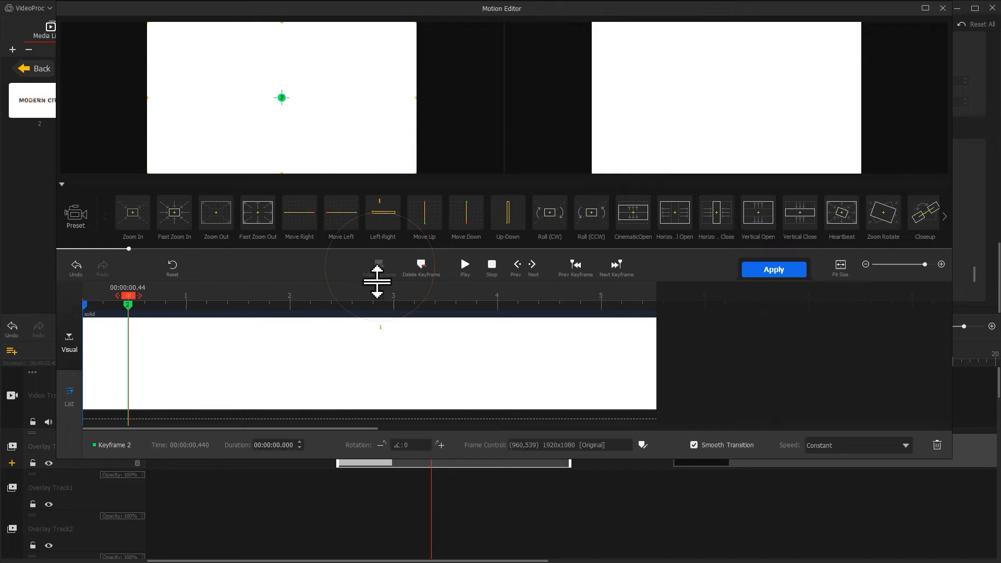
click(831, 445)
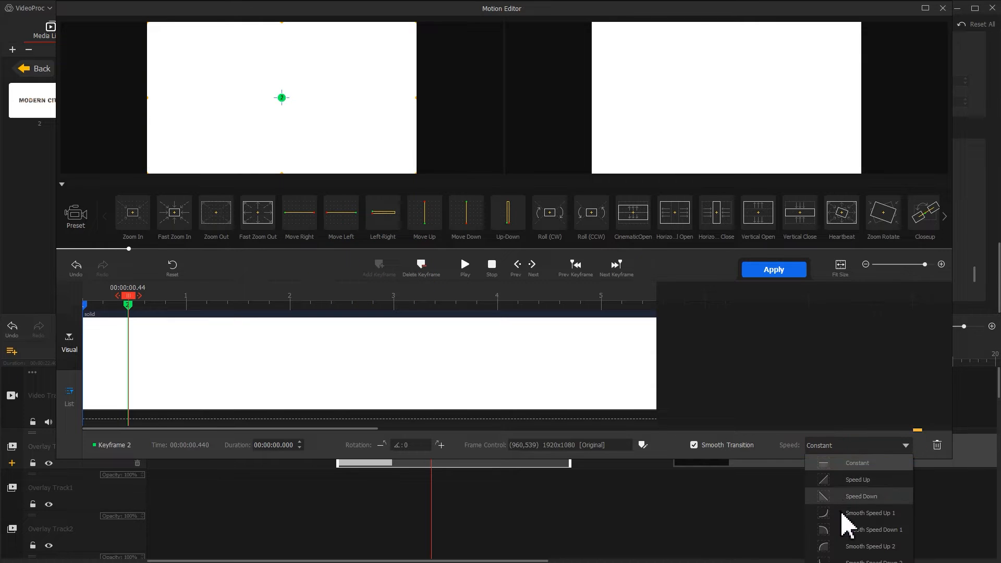
click(842, 526)
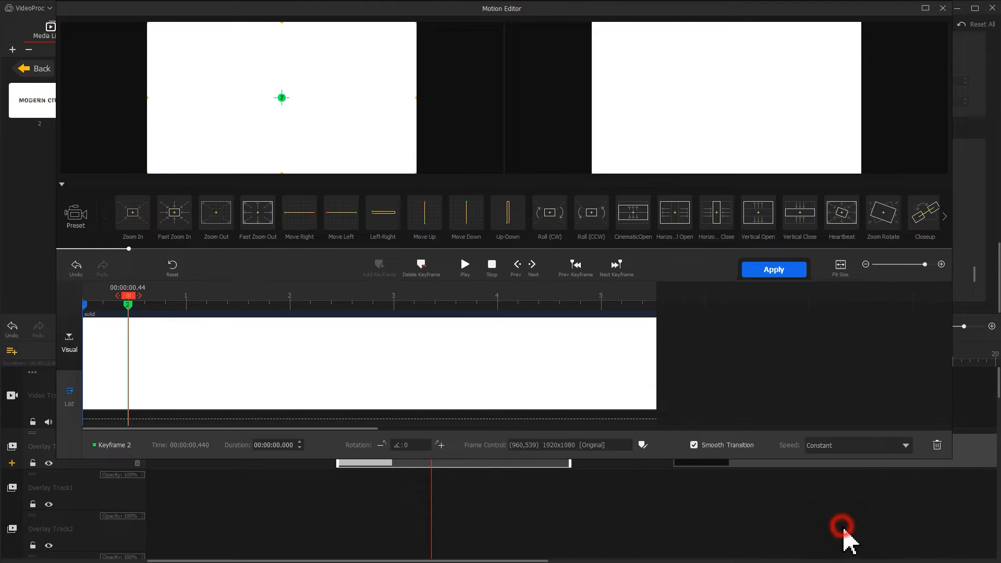
Step: Move the first keyframe's frame outside the picture, to (2880,-540), and apply the motion to the solid clip
click(85, 304)
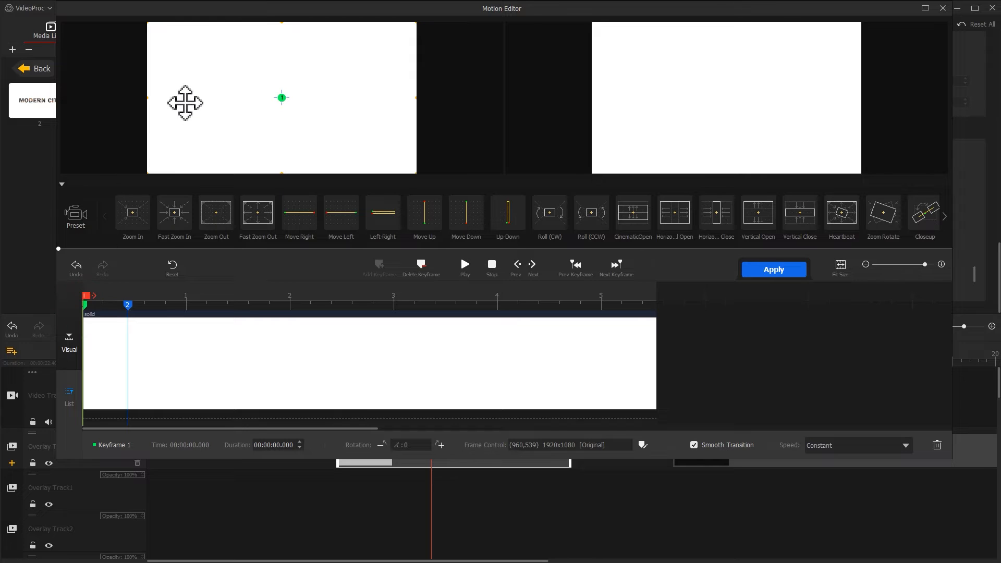
drag(185, 102, 351, 233)
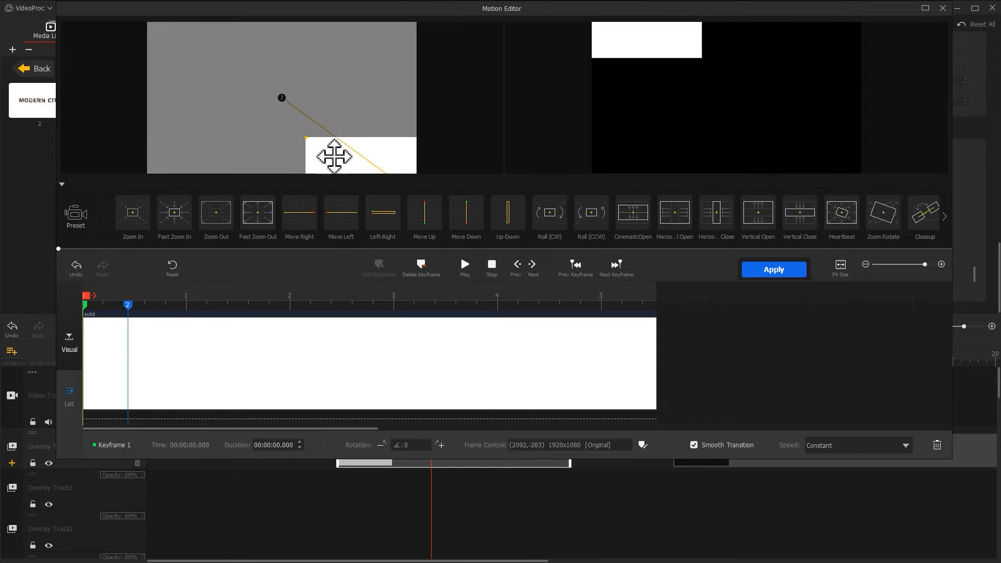
drag(334, 156, 458, 209)
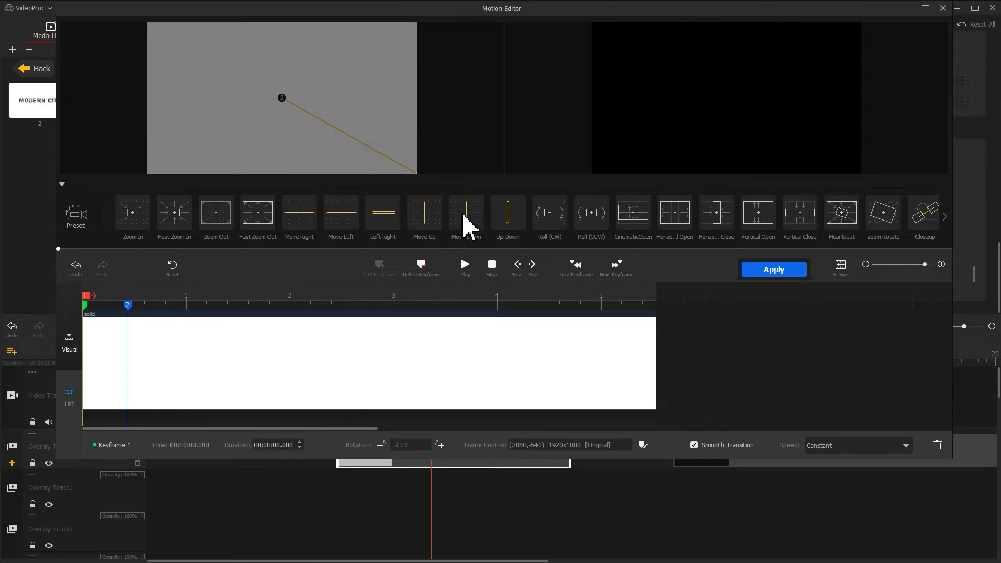
click(801, 284)
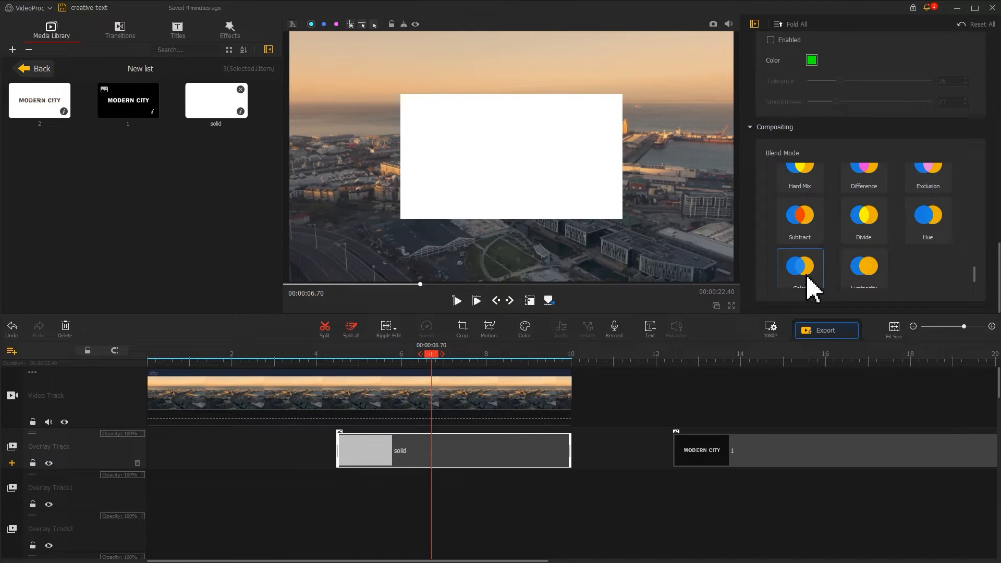
Step: Rotate the solid by 44, scale it to about 1.44 and place it at the frame's upper edge with one corner pointing down
drag(993, 289, 995, 195)
drag(810, 121, 818, 142)
drag(518, 192, 530, 107)
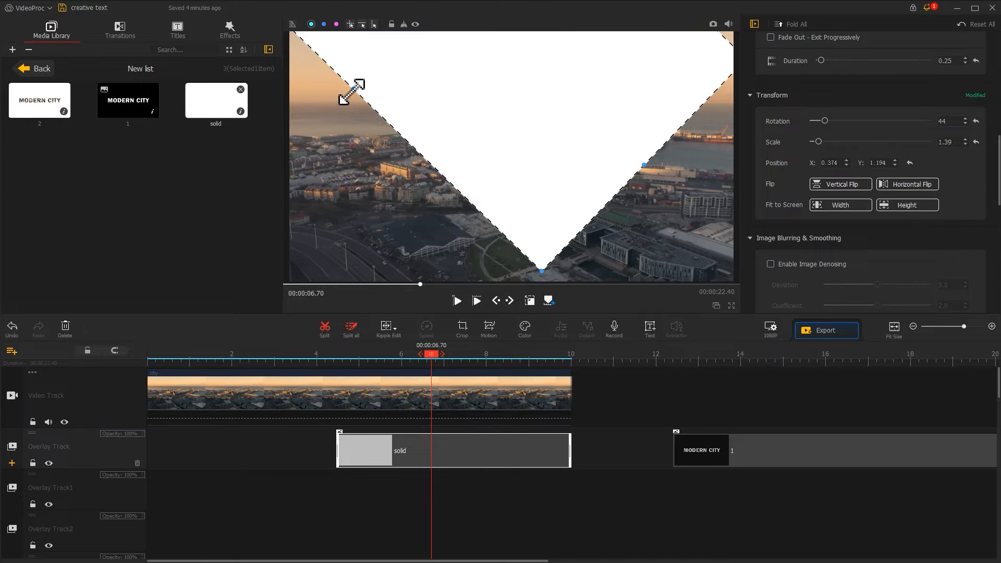
drag(352, 91, 340, 96)
drag(340, 96, 329, 100)
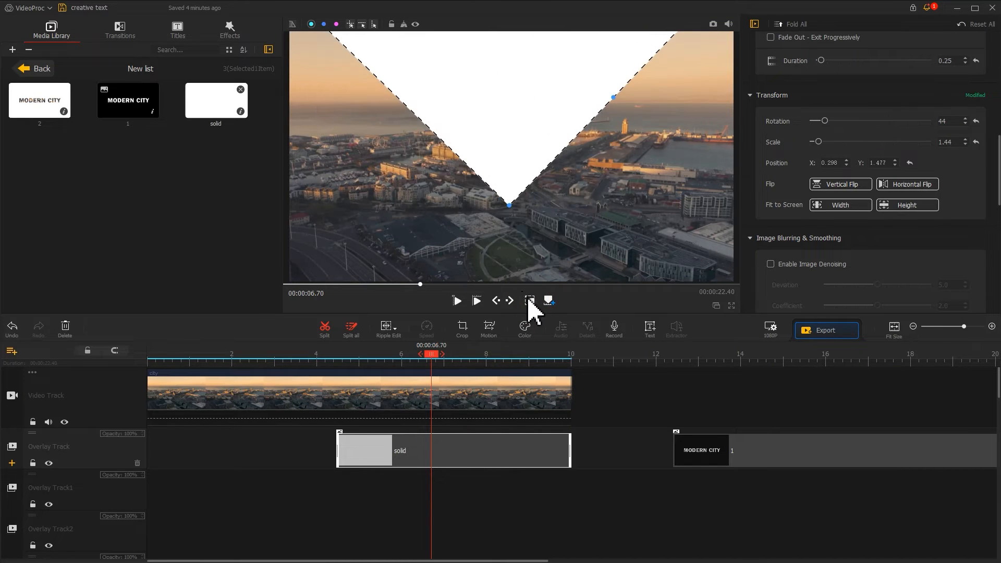
click(529, 300)
Step: Copy the solid clip to Overlay Track1, aligned with the original, and move the copy to the frame's lower edge, about X 0.694, Y -0.971
key(ctrl+c)
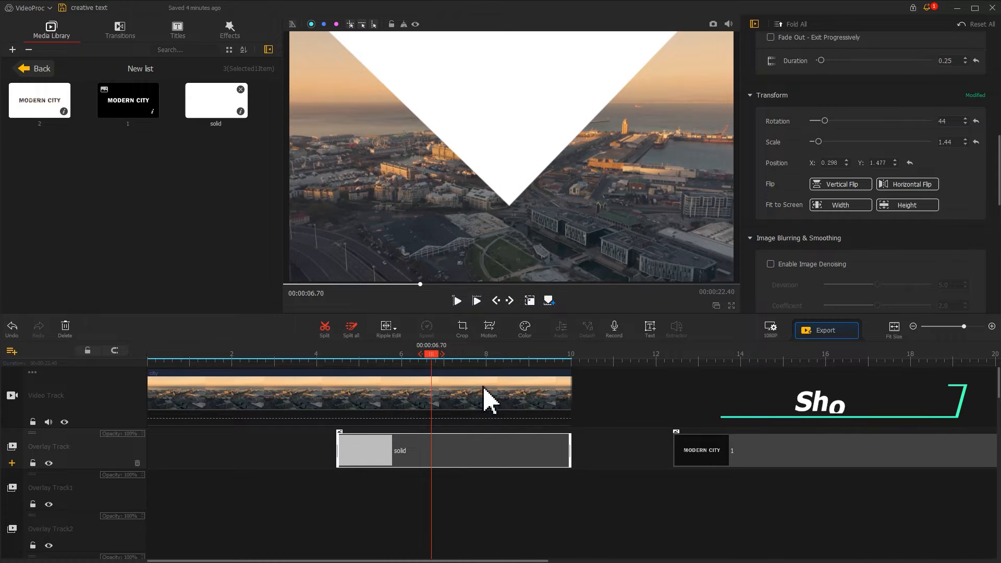
click(398, 448)
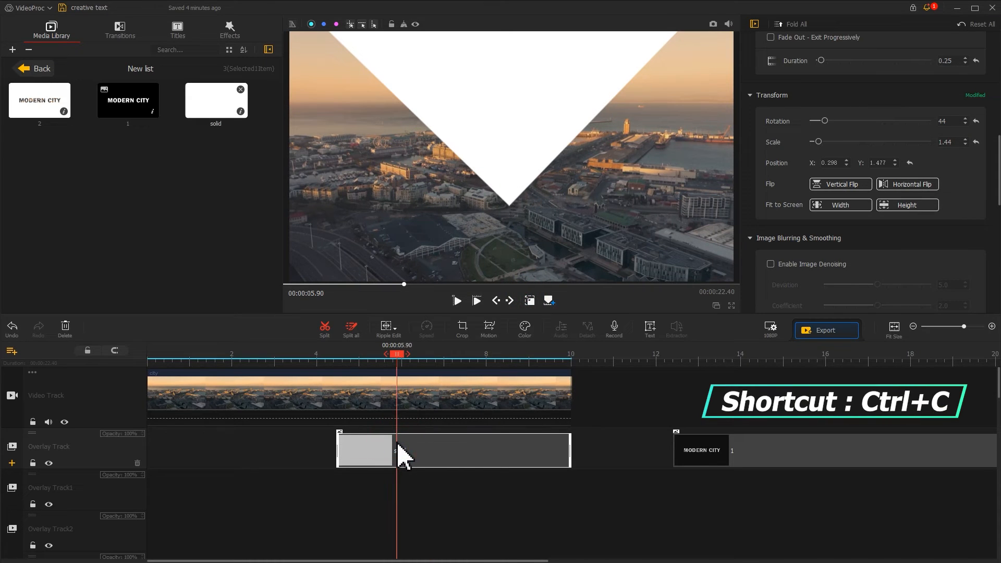
right_click(393, 495)
click(409, 509)
click(433, 493)
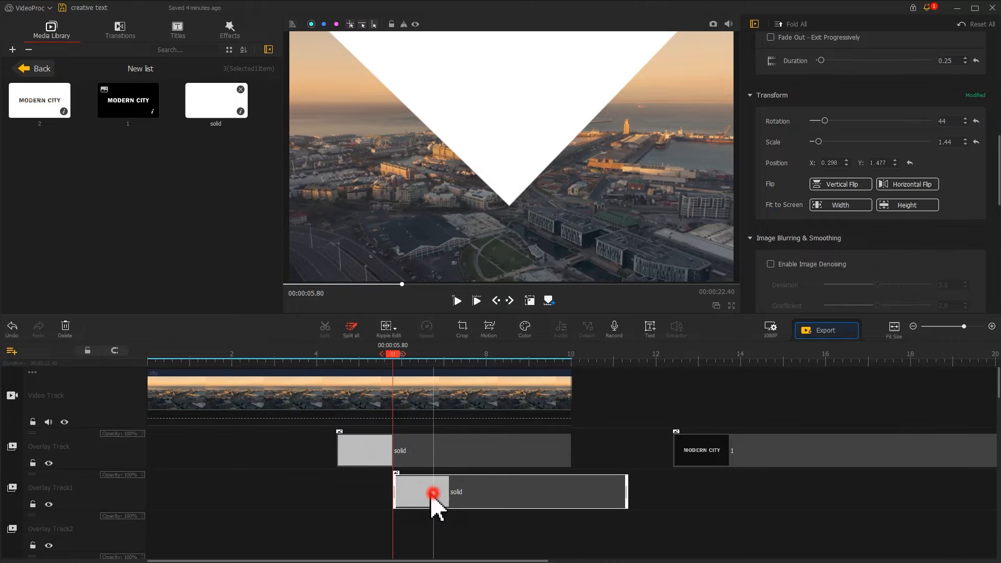
drag(433, 493, 380, 496)
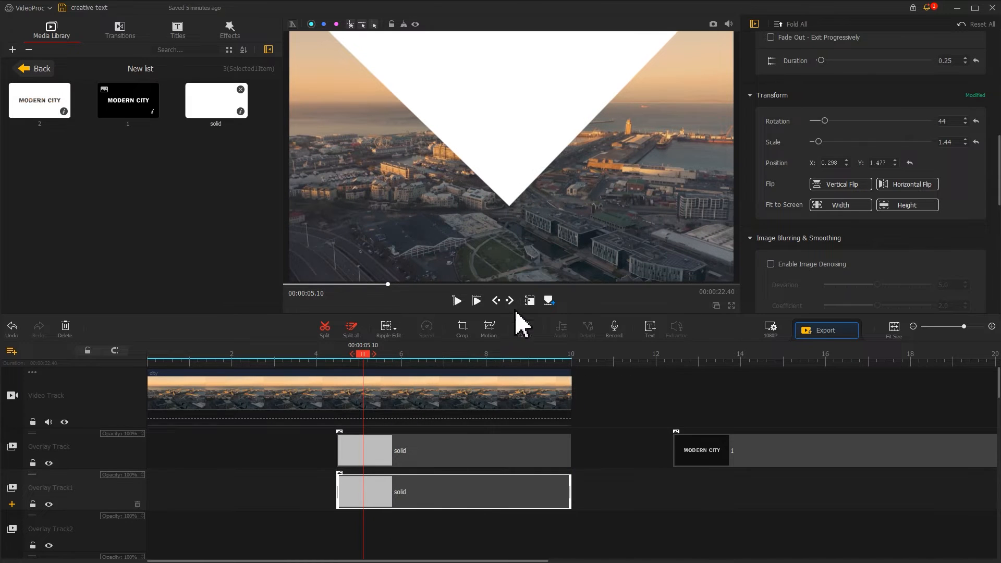
drag(515, 157, 543, 332)
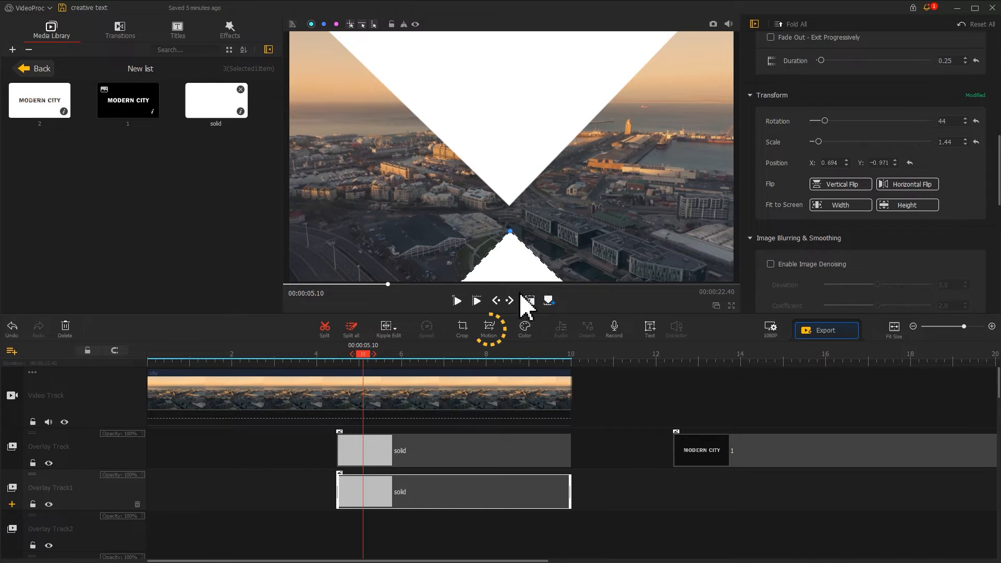
Step: Recreate the copied solid's first motion keyframe, move its frame outside the picture to (-960,1620), and apply the motion
click(490, 329)
click(418, 265)
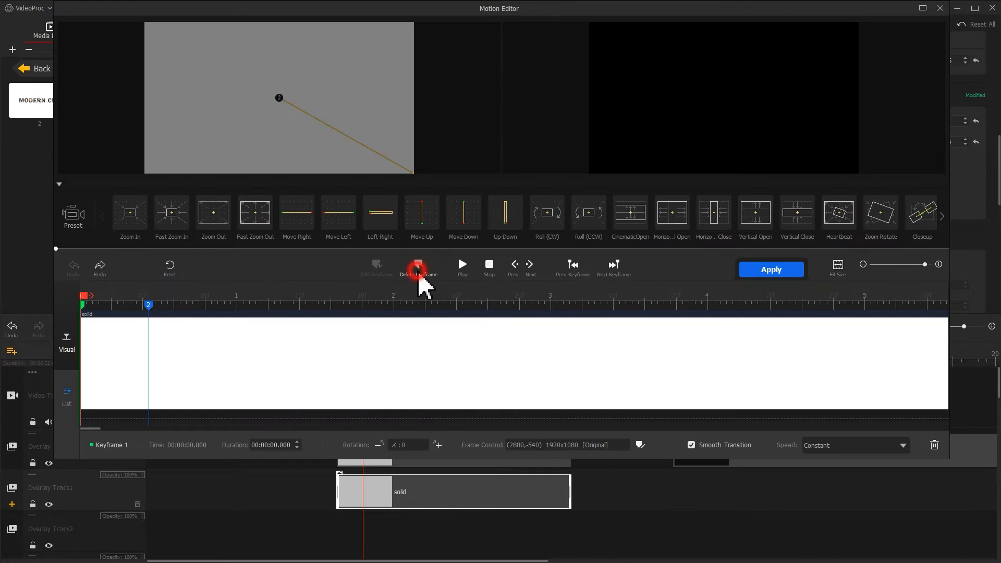
click(379, 265)
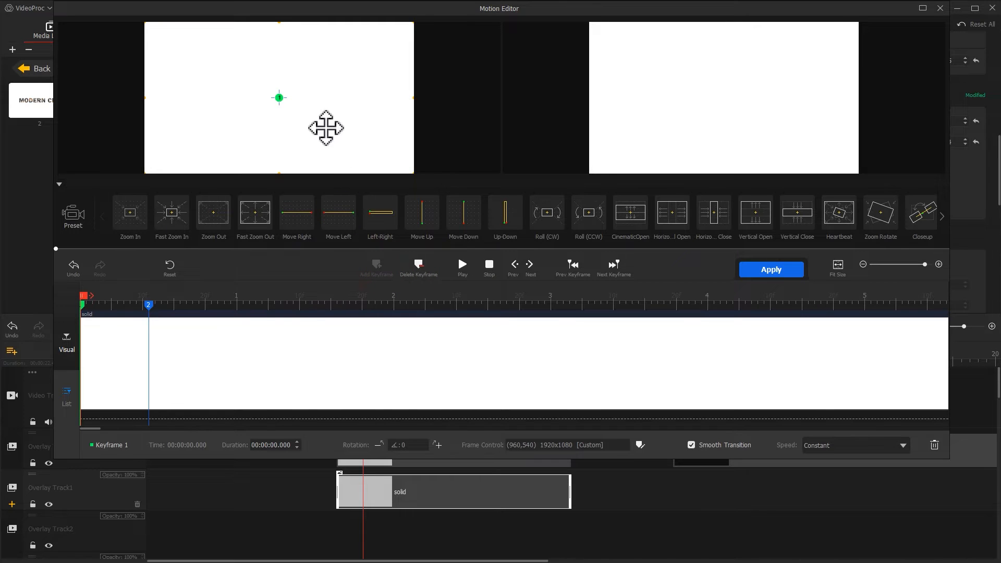
drag(324, 127, 116, 14)
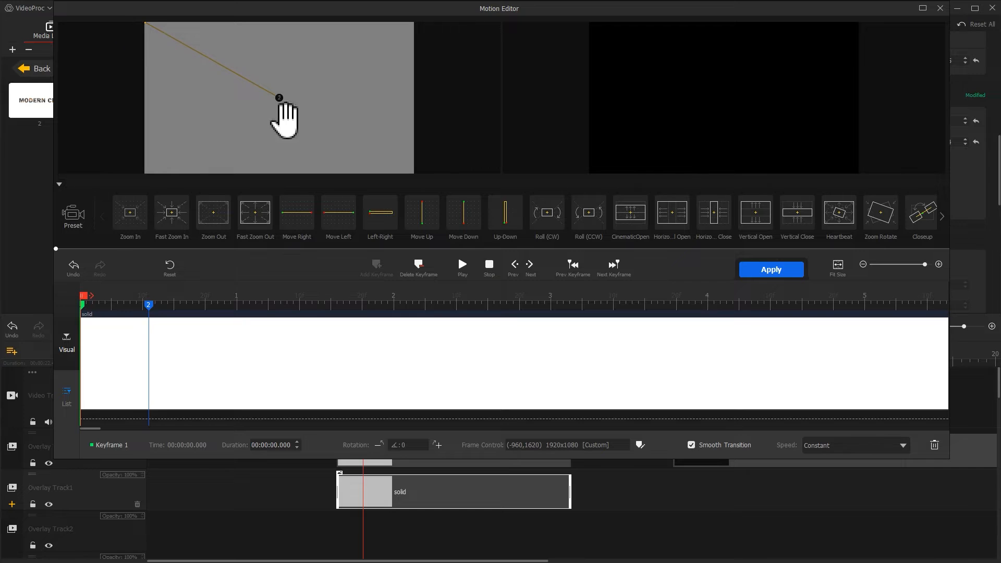
click(780, 271)
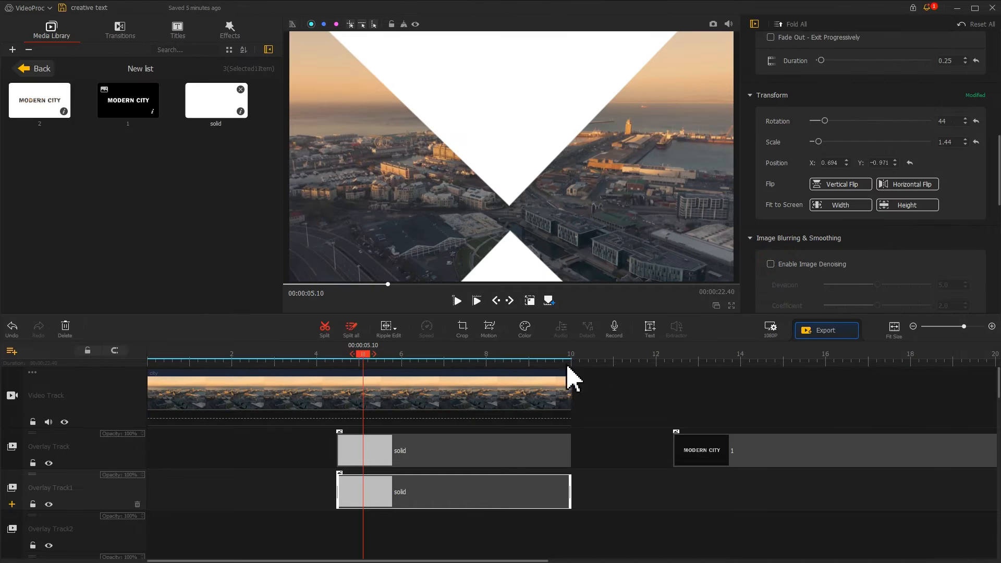
Step: Place snapshot 2 on Overlay Track2 below the two solid clips, ending level with the city video
click(298, 352)
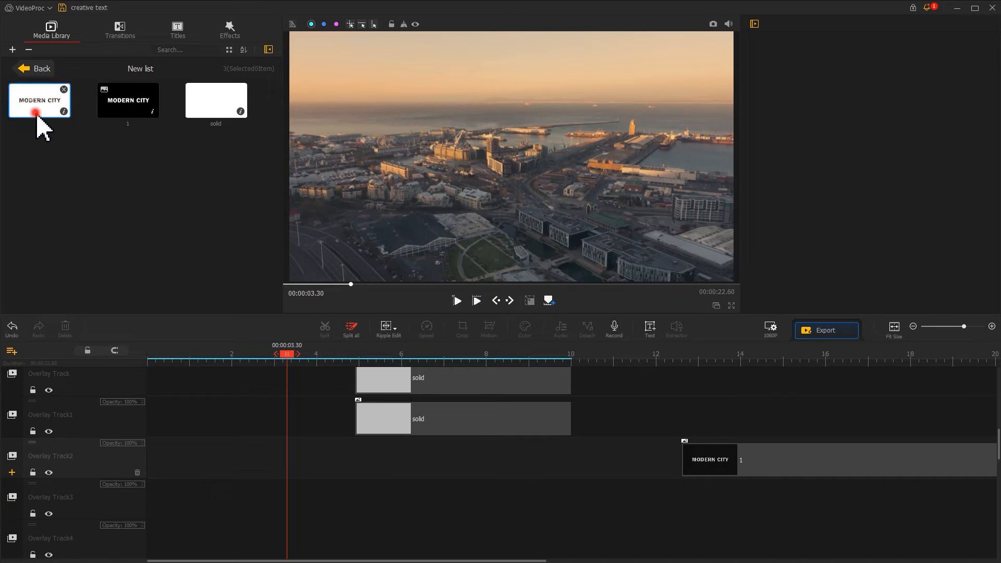
drag(39, 123, 569, 540)
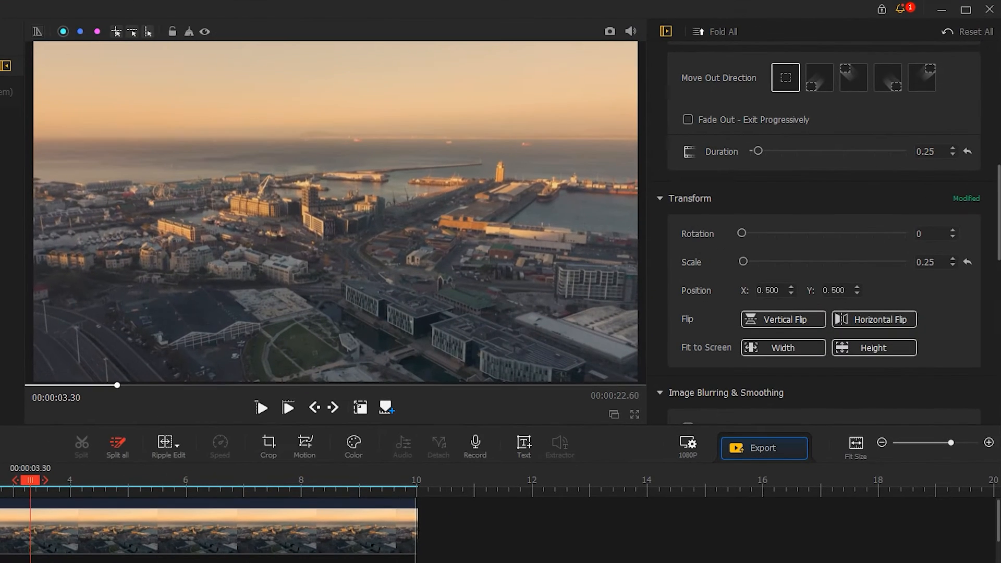
click(541, 539)
Step: Fit snapshot 2 to the screen height and set its blend mode to Multiply
click(860, 350)
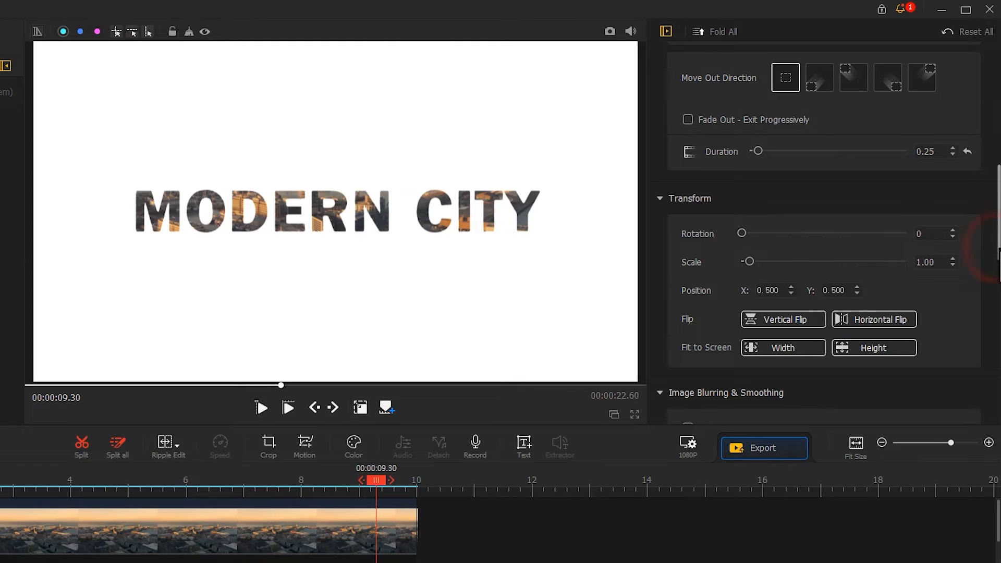
drag(998, 255, 986, 426)
click(908, 281)
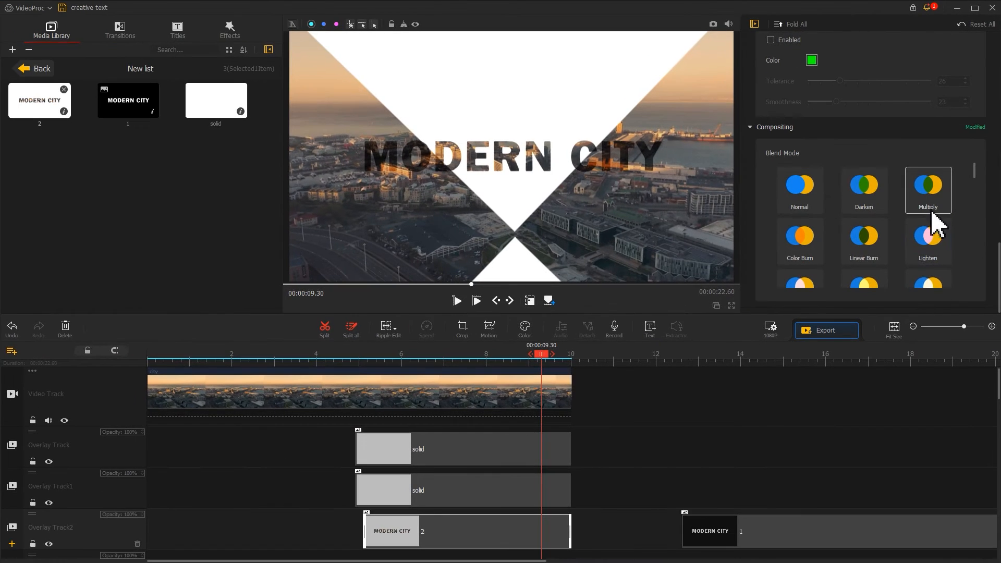
Step: Move snapshot 1 to Overlay Track3 and trim its end to 10 s, level with the city video
click(725, 451)
drag(721, 440, 295, 502)
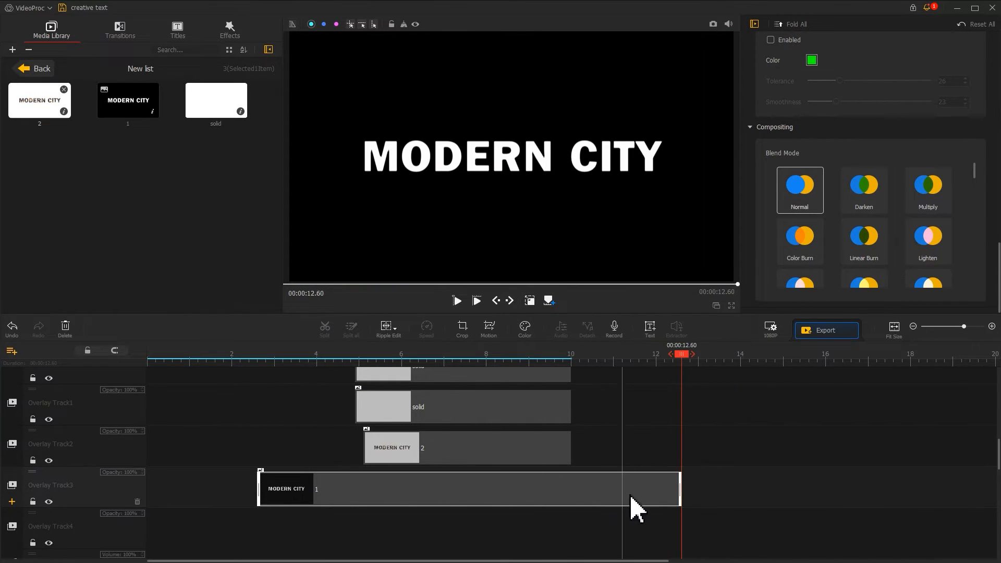
drag(680, 490, 572, 498)
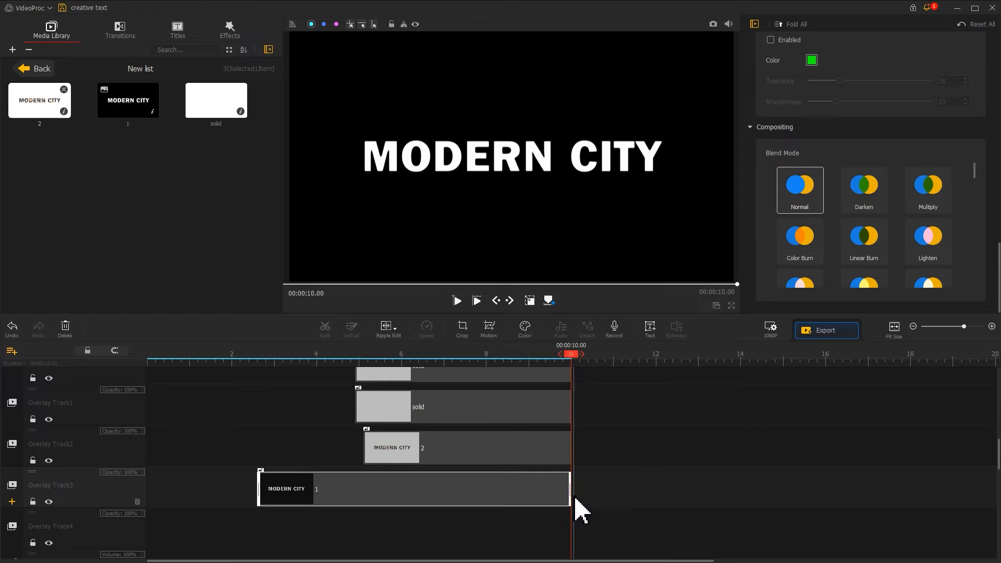
Step: Set snapshot 1's blend mode to Screen and split the clip at 5.10 s, where snapshot 2 starts
drag(974, 172, 974, 230)
click(795, 188)
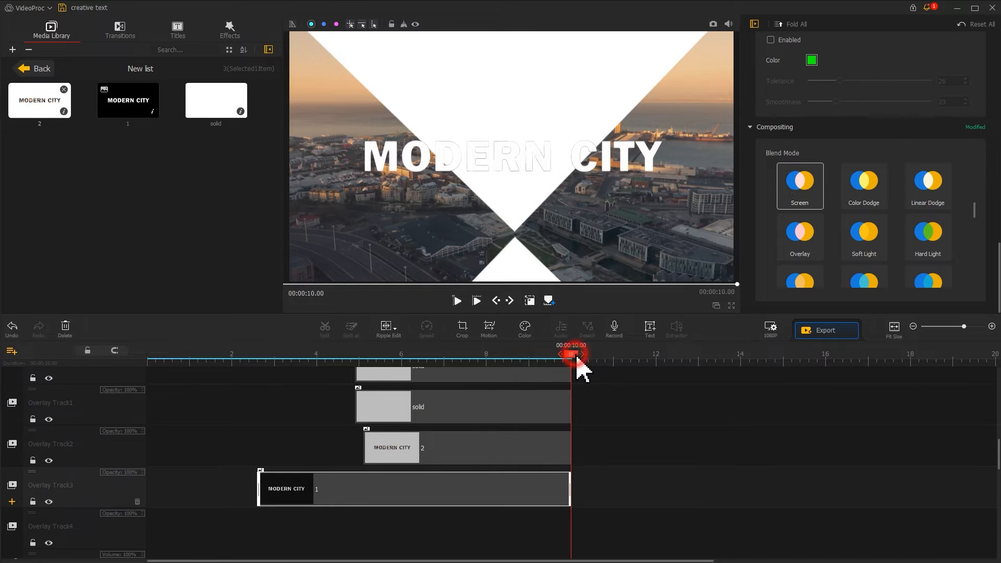
drag(578, 365, 367, 379)
click(325, 327)
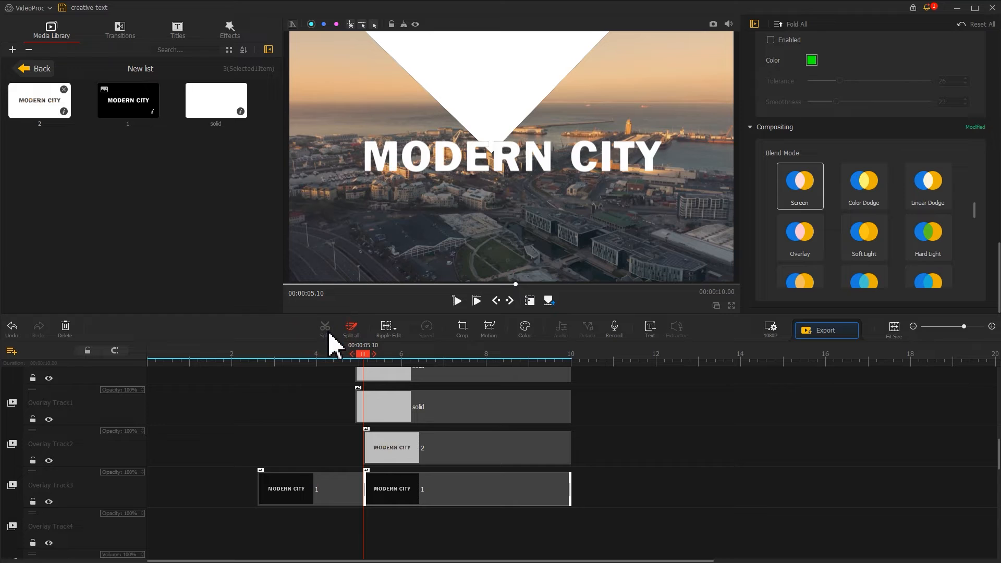
Step: Enable the progressive fade-in on the first part of snapshot 1, with a duration of about 0.86
click(332, 498)
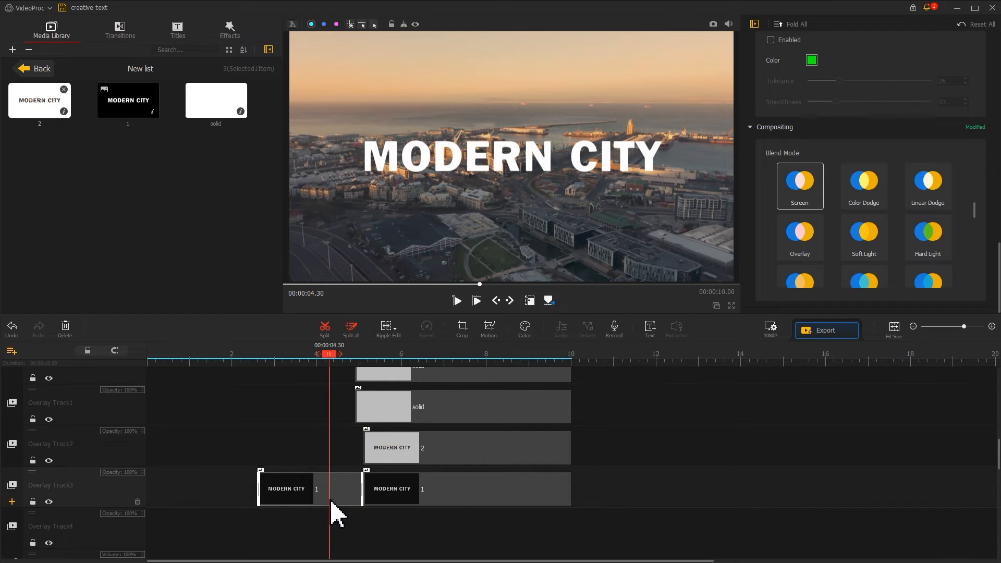
drag(996, 265, 986, 133)
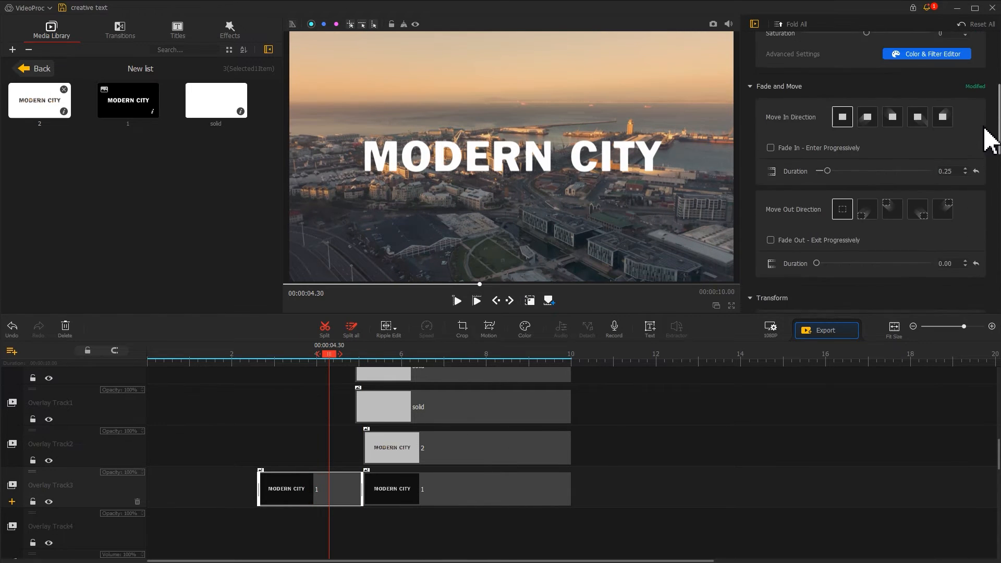
click(770, 155)
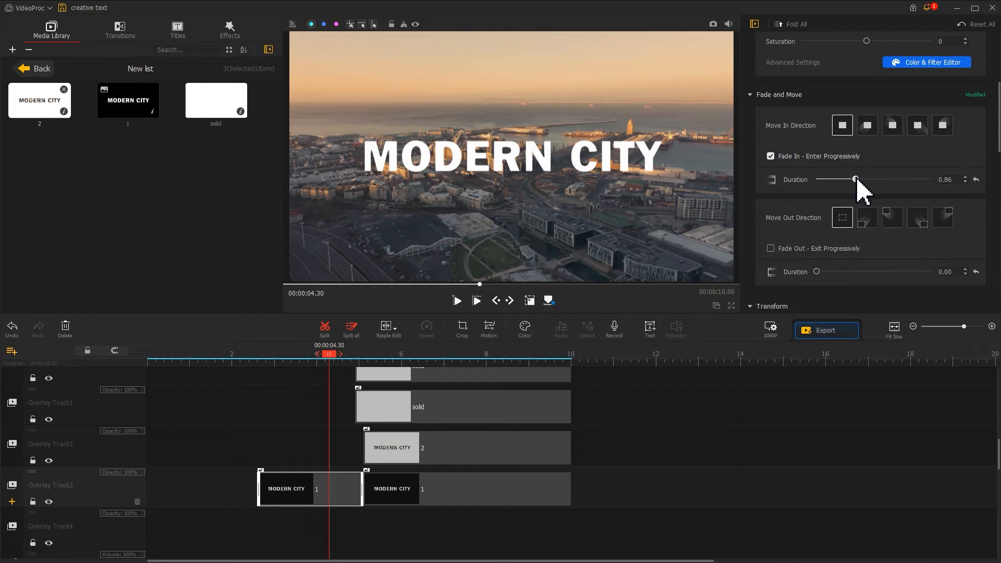
Step: Crop the second part of snapshot 1 to the letters MO, about 623 wide at full height, and apply the crop
click(472, 487)
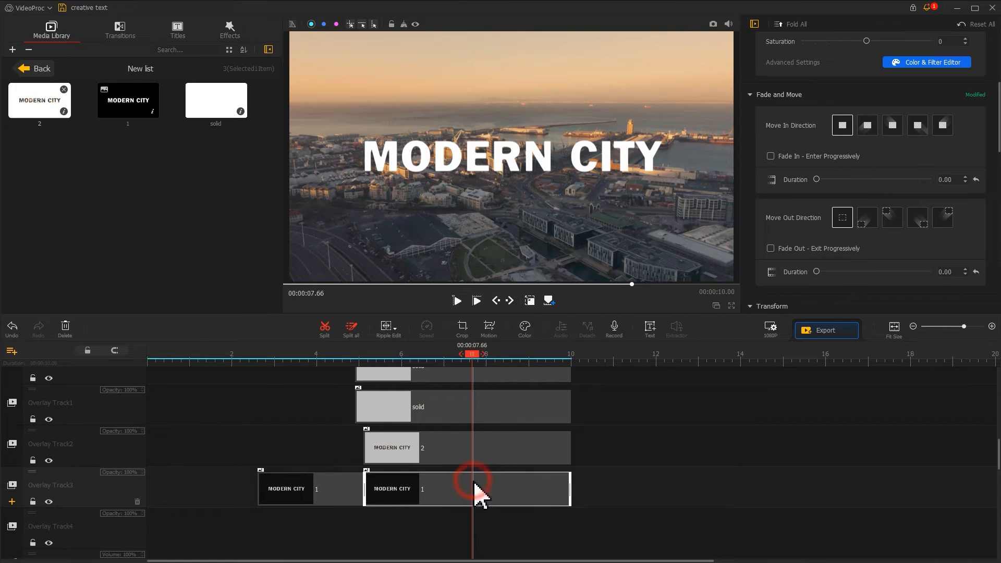
click(462, 327)
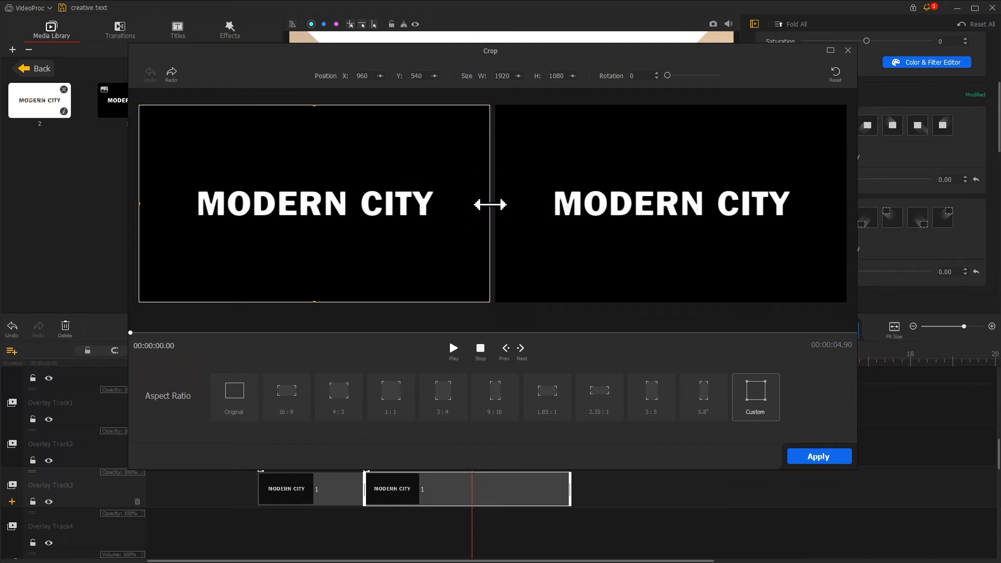
drag(490, 205, 252, 203)
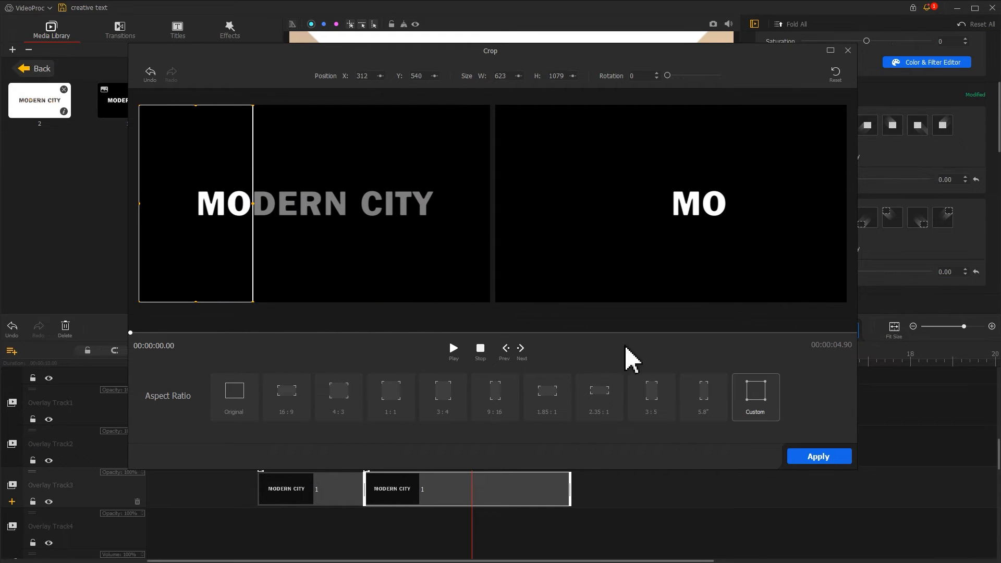
click(842, 457)
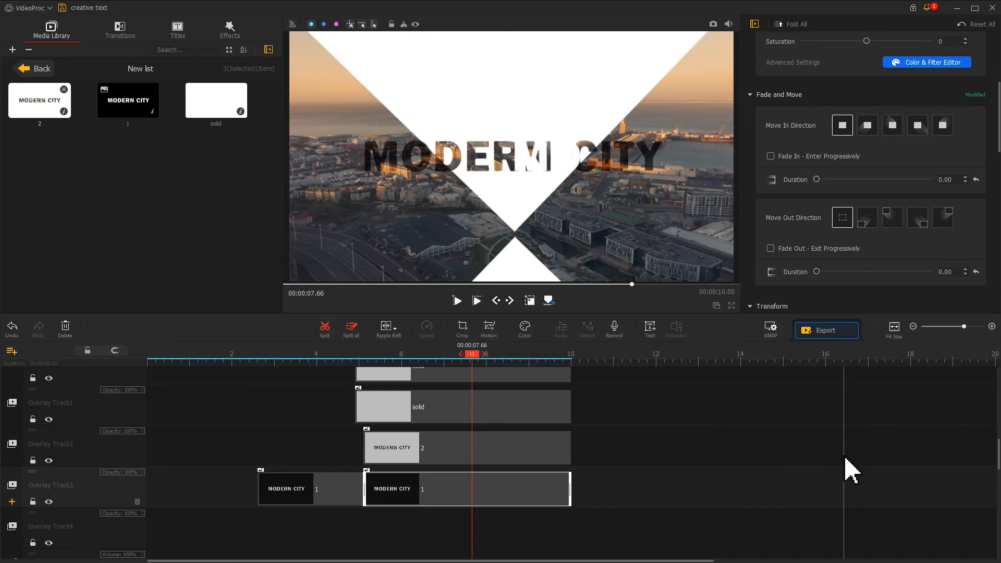
Step: Move the cropped MO to the left side of the frame, over the matching letters of the MODERN CITY title
click(530, 301)
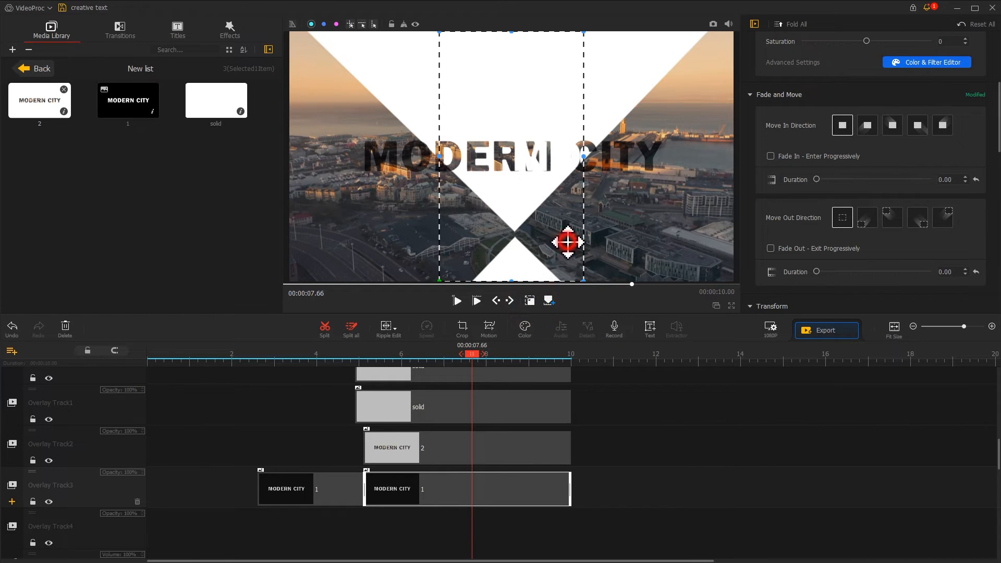
drag(567, 241, 413, 241)
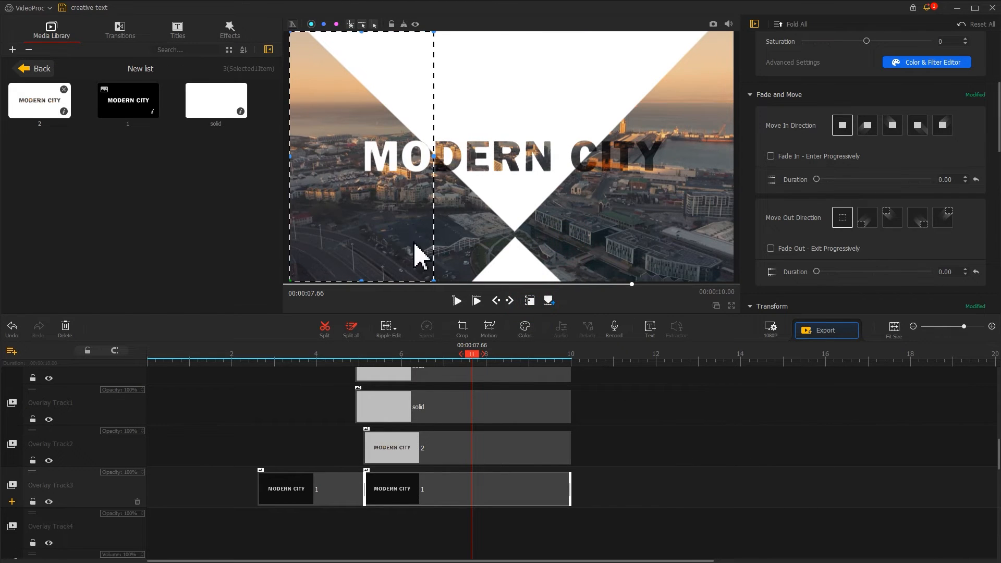
click(531, 302)
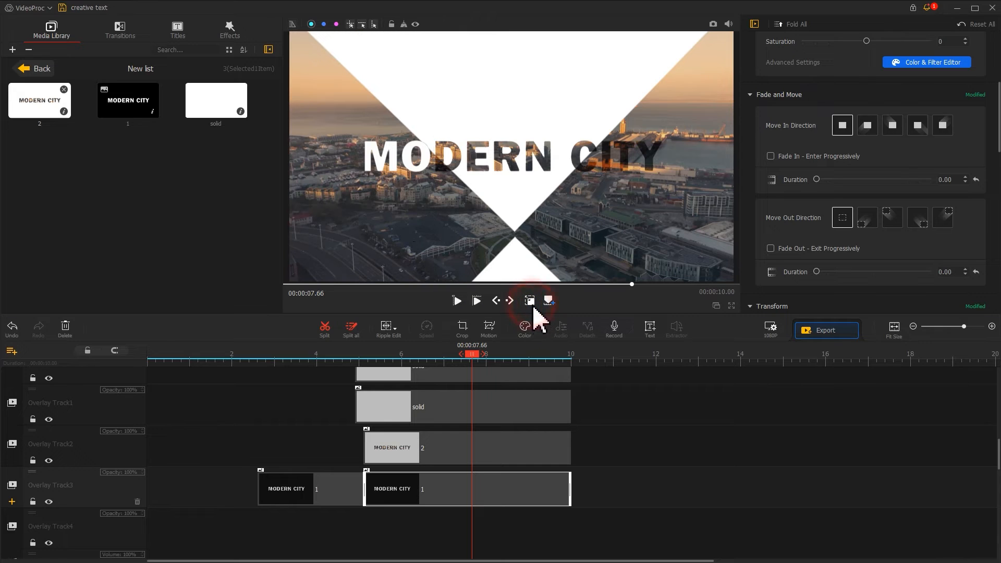
Step: Copy the cropped MO clip to Overlay Track4 and align the copy with the original
click(467, 490)
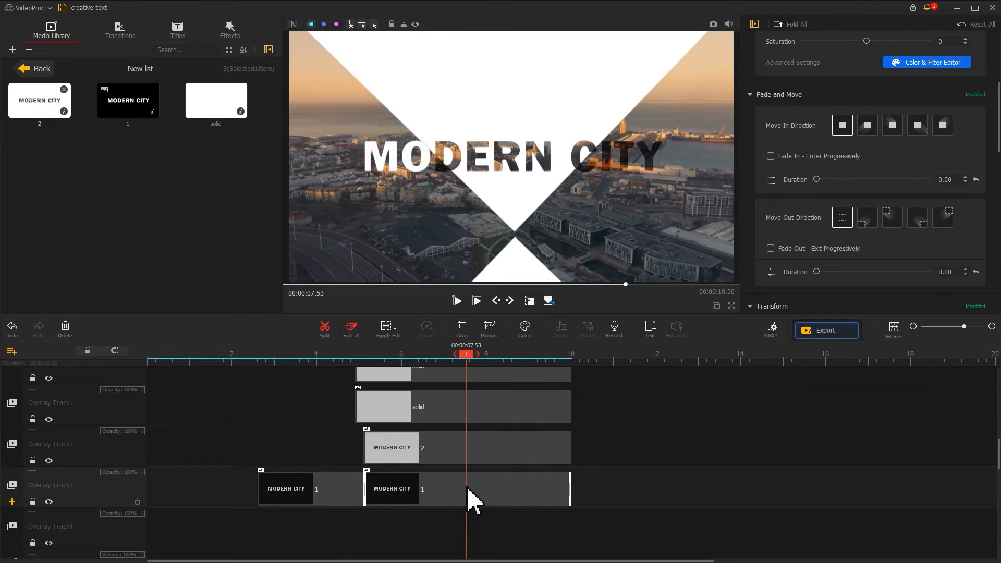
right_click(444, 528)
click(462, 553)
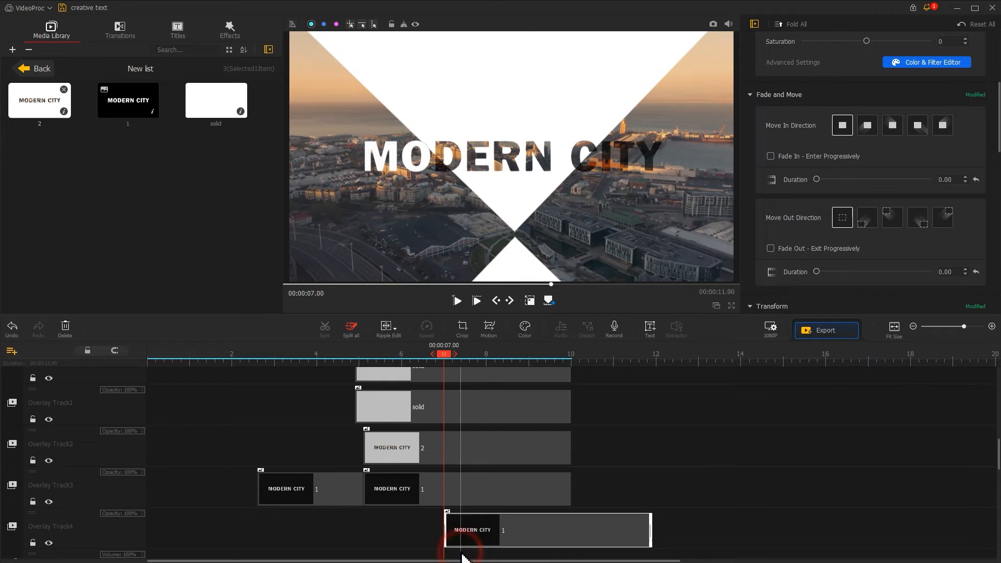
drag(480, 520, 402, 527)
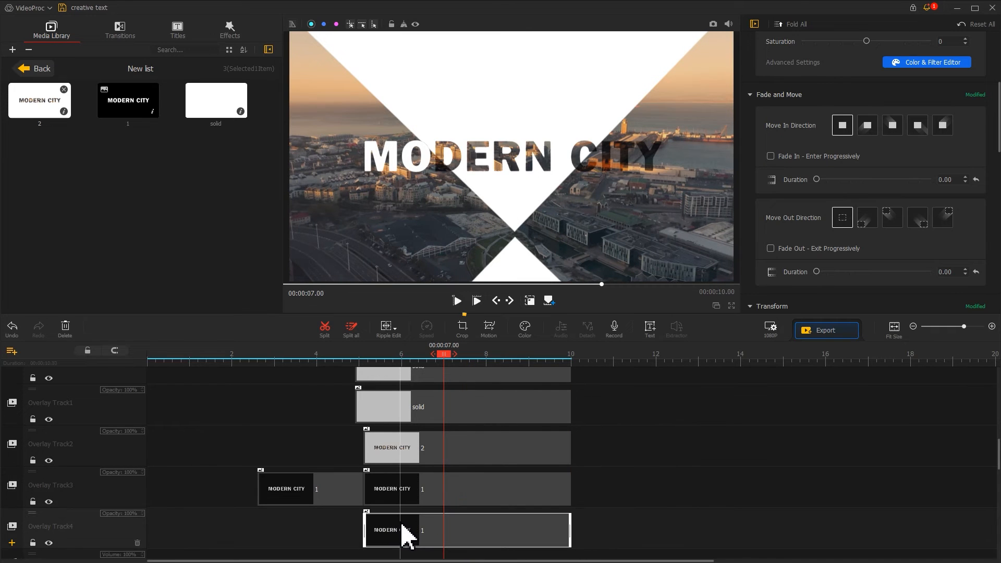
Step: Reset the copied clip's crop and crop it to the letters ITY, about 575 wide at full height
click(461, 332)
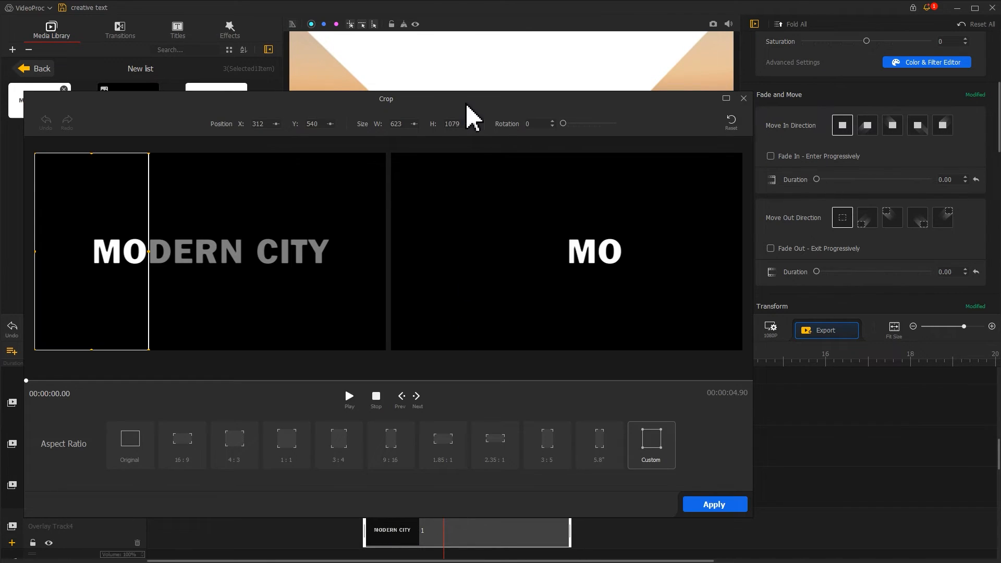
drag(466, 104, 595, 28)
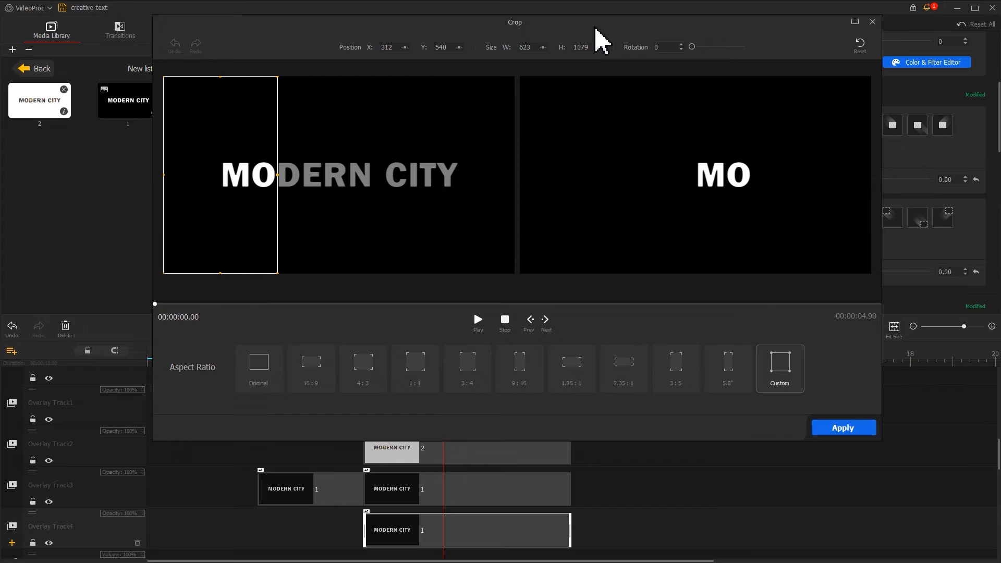
click(858, 47)
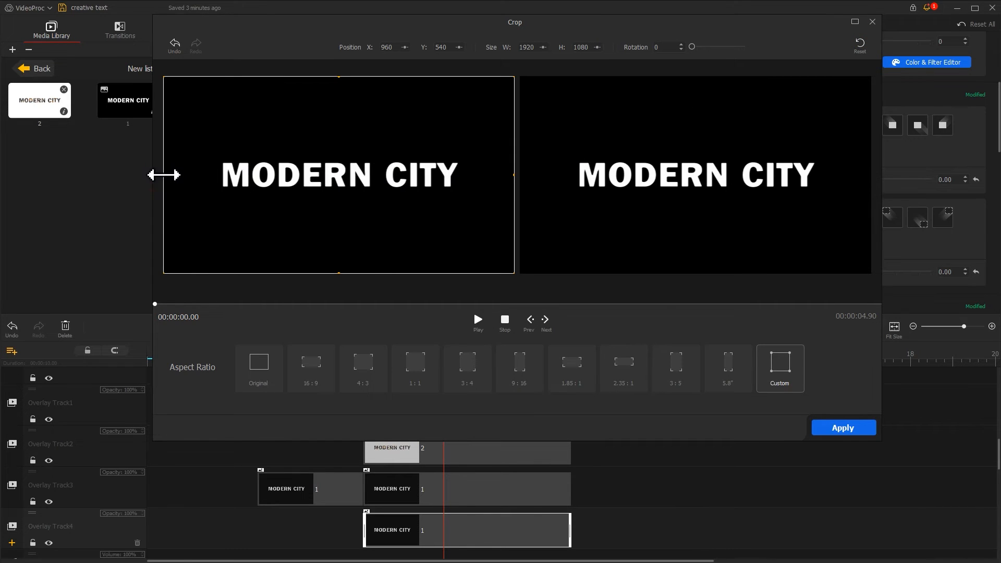
drag(163, 175, 410, 171)
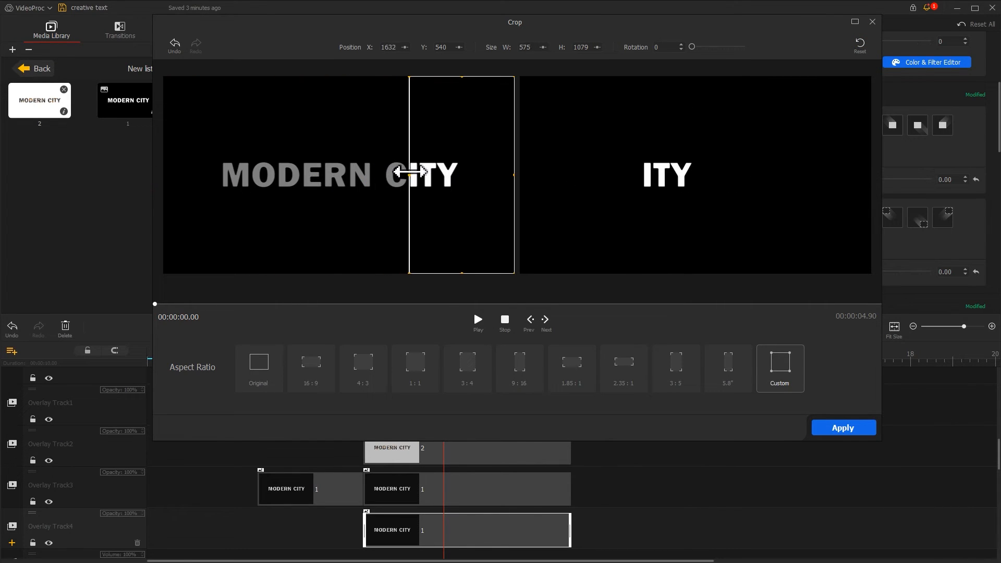
click(822, 426)
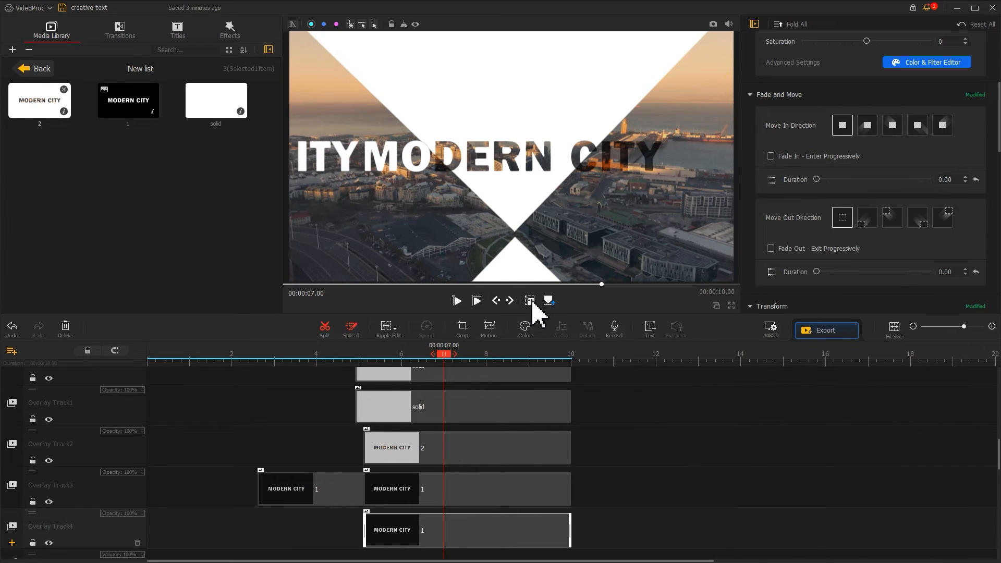
Step: Move the cropped ITY to the right side of the frame, over the matching letters of the title
click(373, 243)
drag(407, 243, 671, 268)
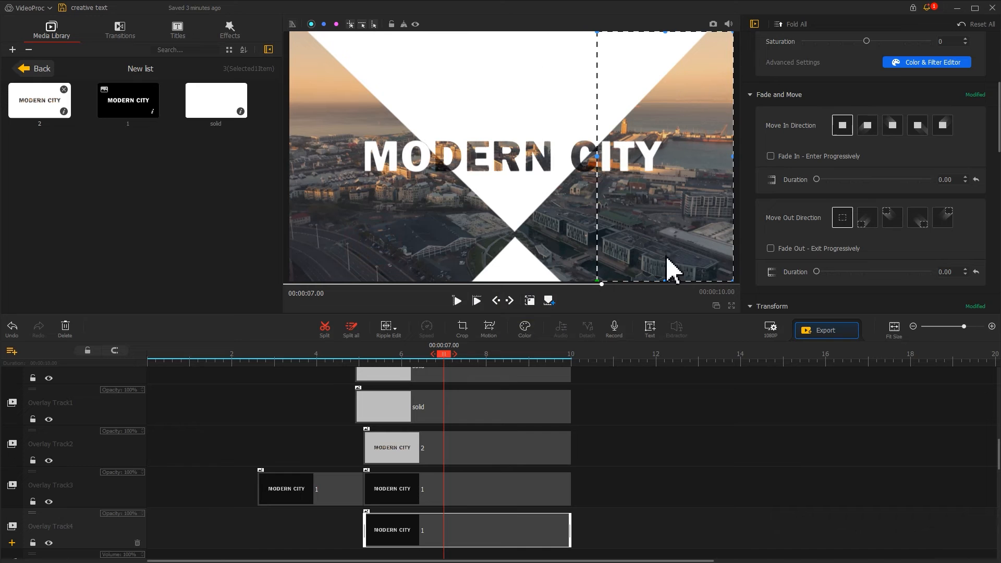
click(529, 301)
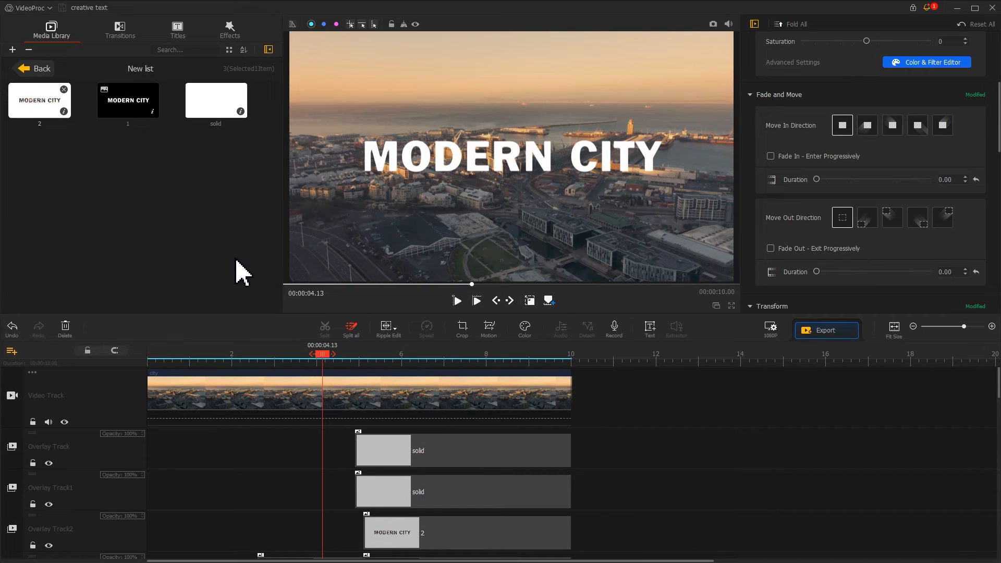
Step: Add the CinematicOpen motion preset to the city video
click(255, 392)
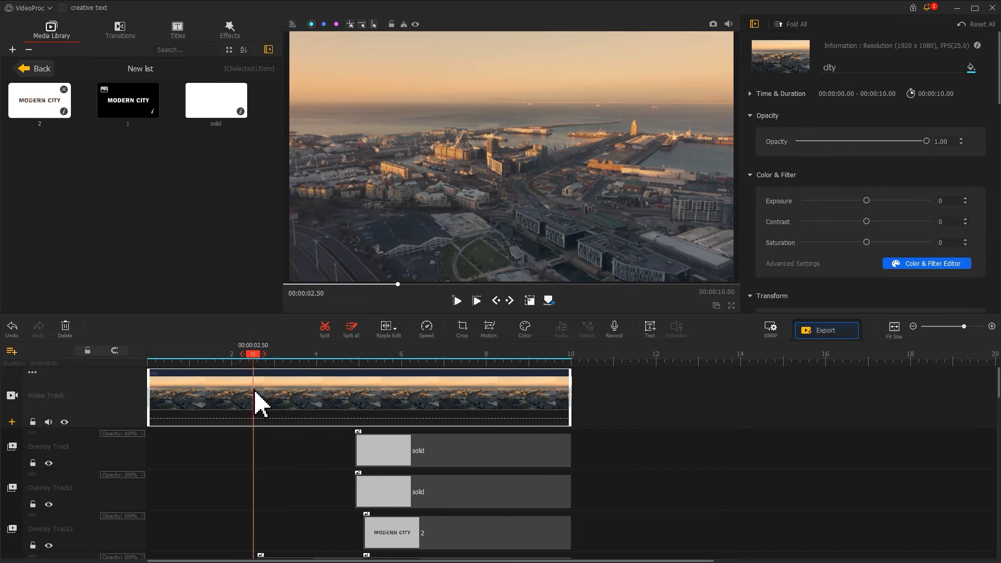
click(490, 330)
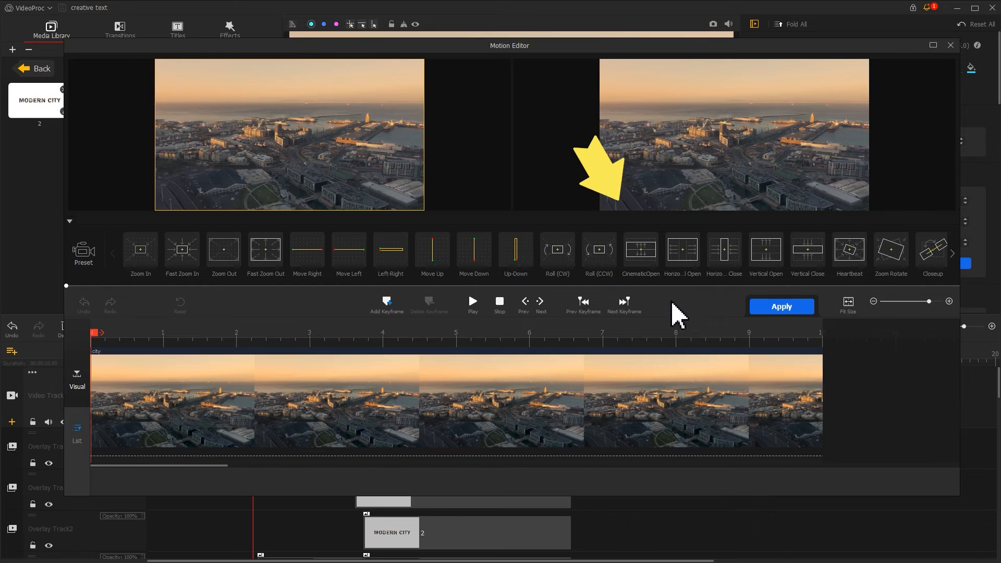
click(651, 260)
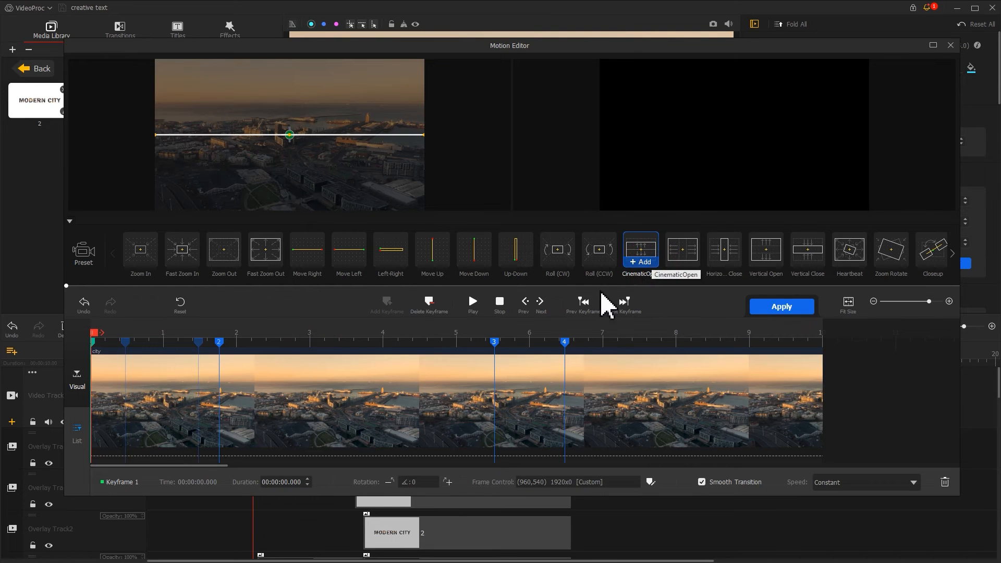
Step: Move the preset's keyframes 2, 3 and 4 earlier, to about 0.9 s, 1.64 s and 2.3 s, preview the motion and apply it
drag(219, 341, 158, 346)
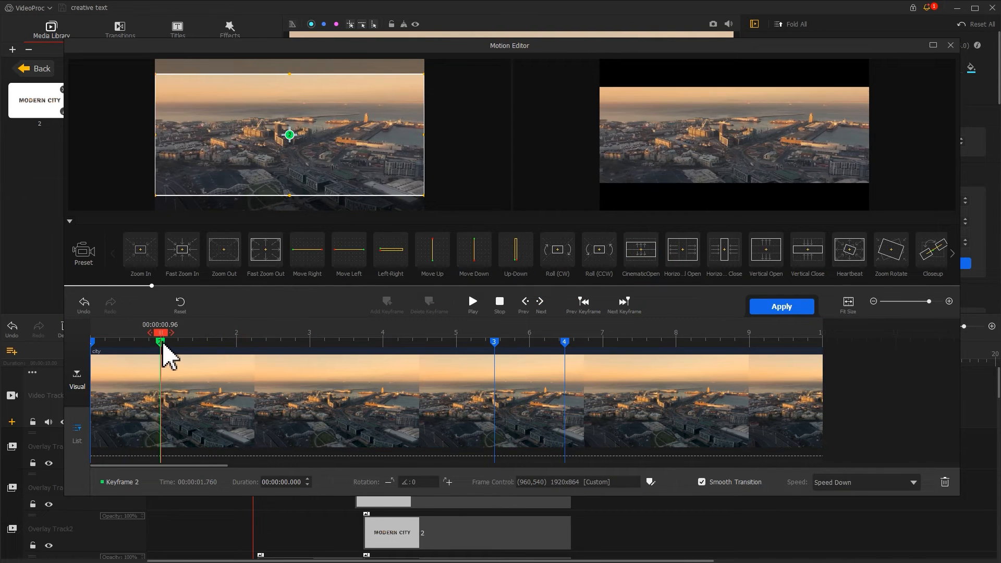
click(493, 342)
drag(494, 343, 211, 343)
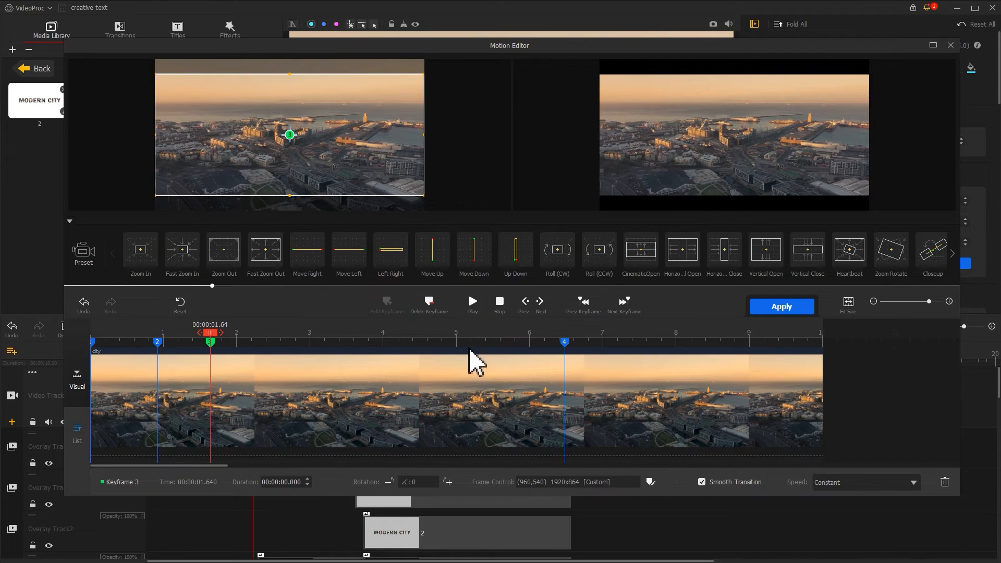
drag(565, 342, 87, 342)
key(space)
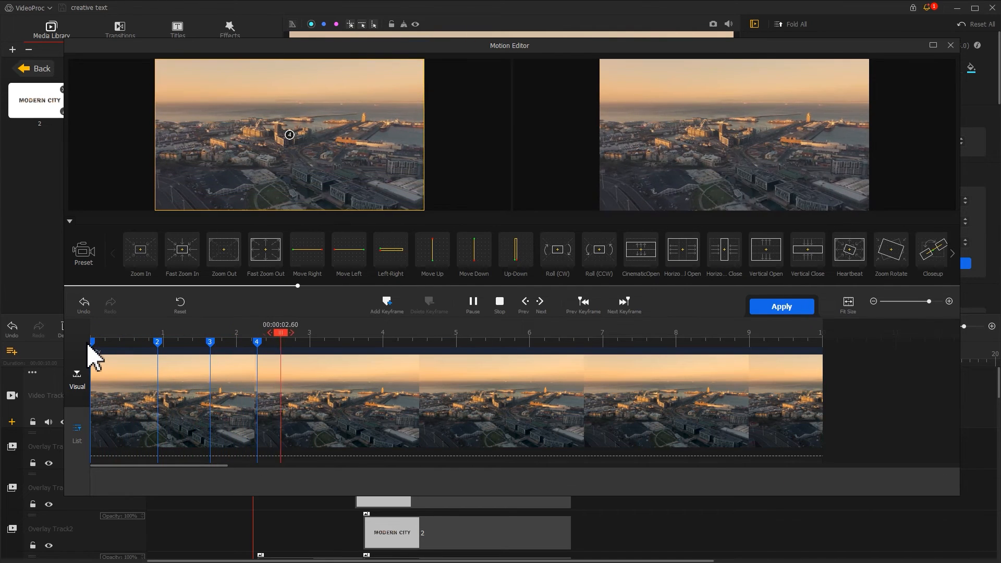
click(780, 306)
Step: Split the city video at 5.10 s, level with the start of snapshot 2
click(360, 360)
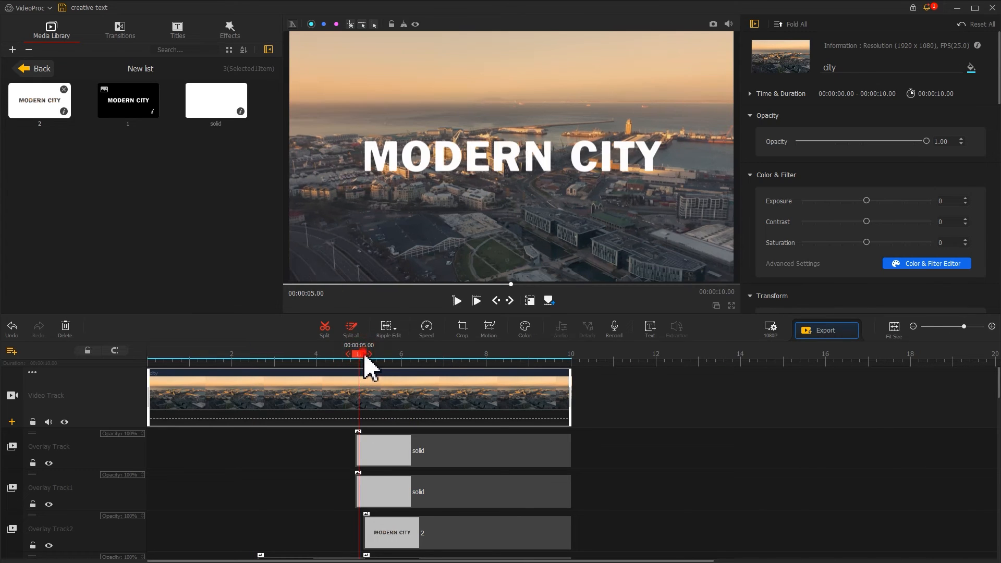
drag(364, 354, 369, 353)
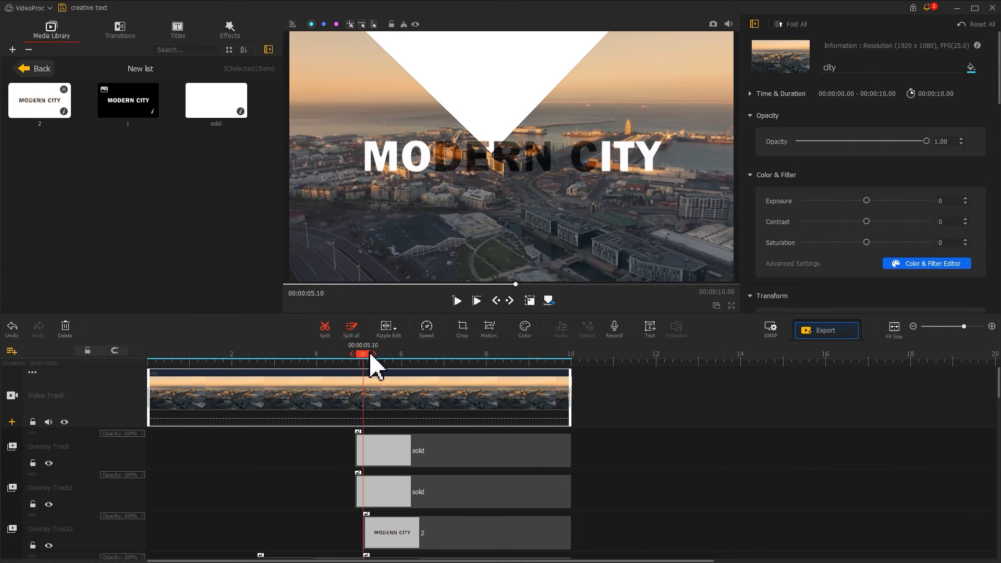
click(329, 337)
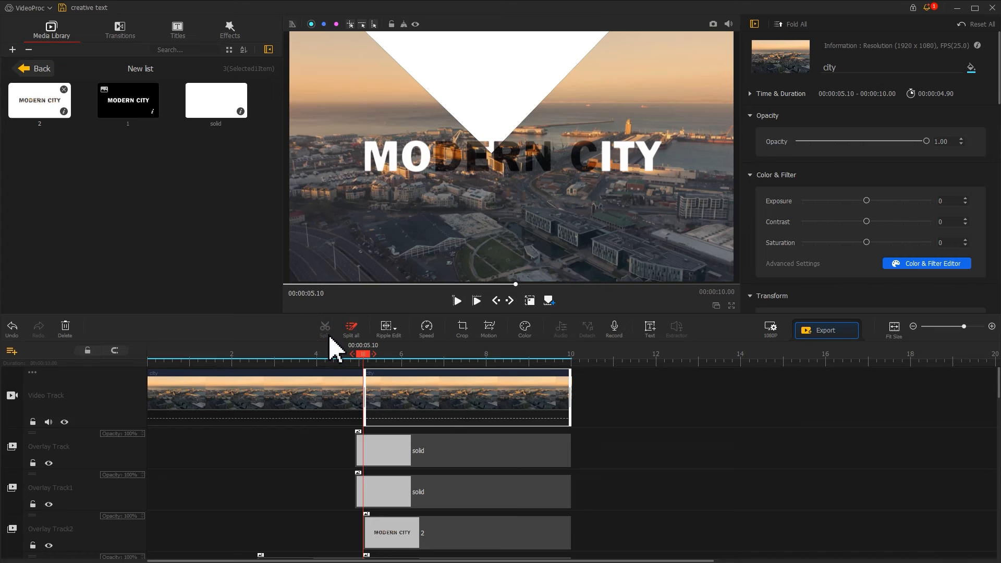
Step: Color-grade the second part of the city video with temperature -41.26, exposure -15 and contrast 12, and apply it
click(431, 388)
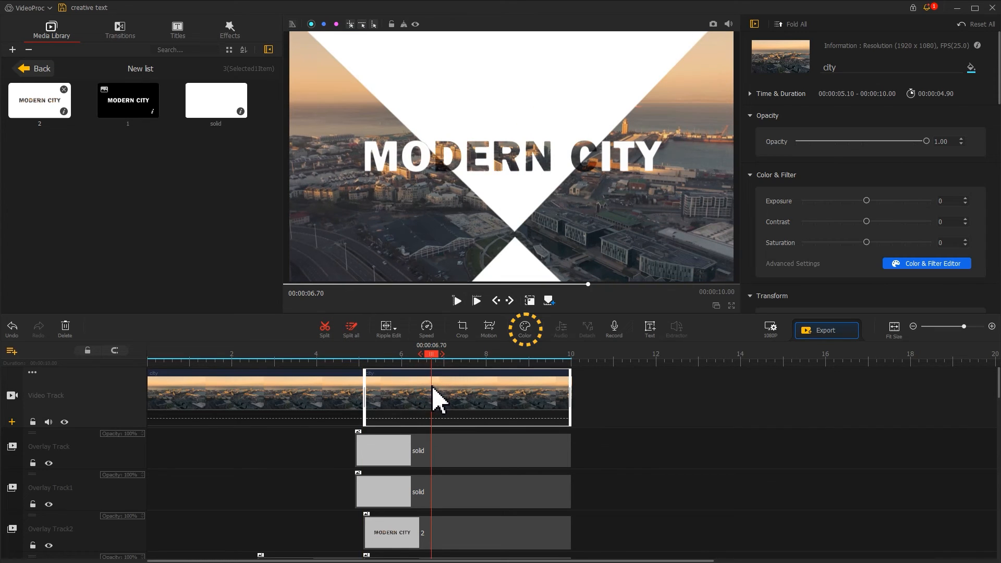
click(521, 331)
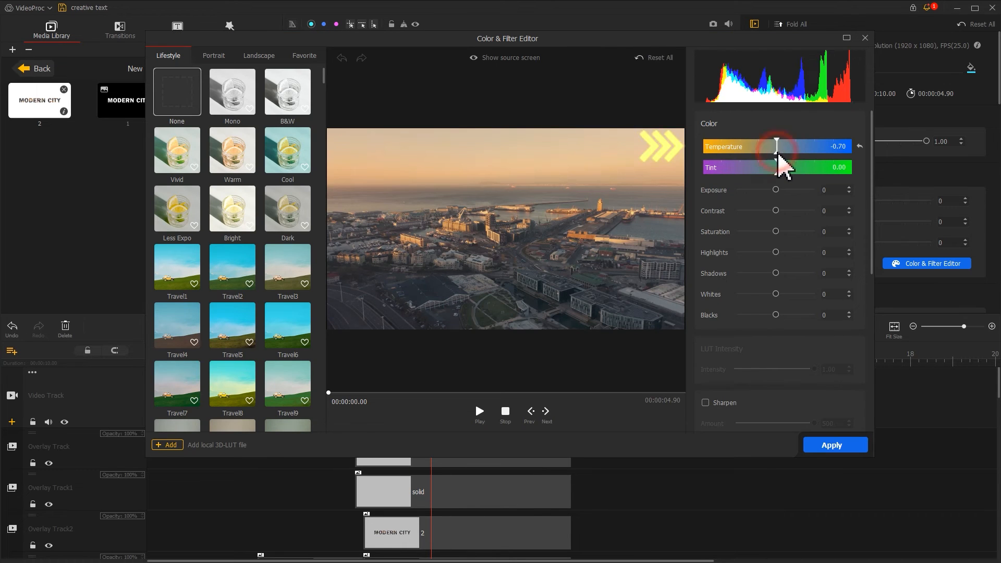
drag(777, 151, 748, 155)
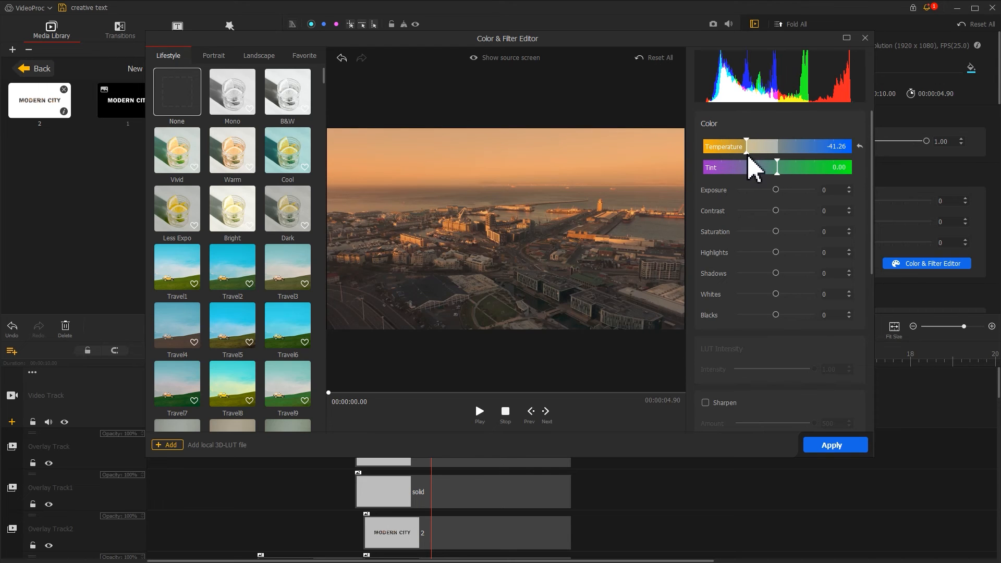
drag(776, 190, 781, 210)
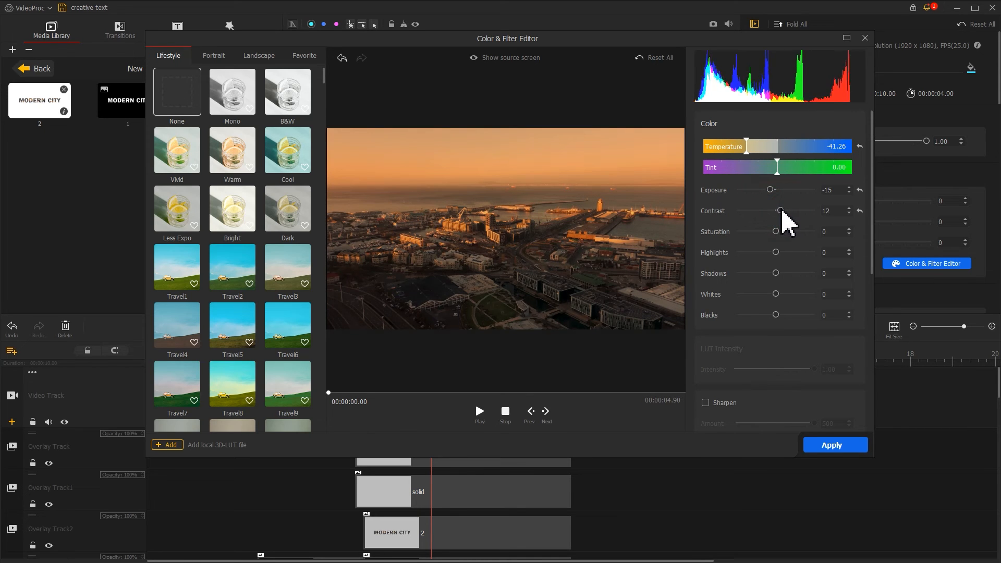
click(833, 445)
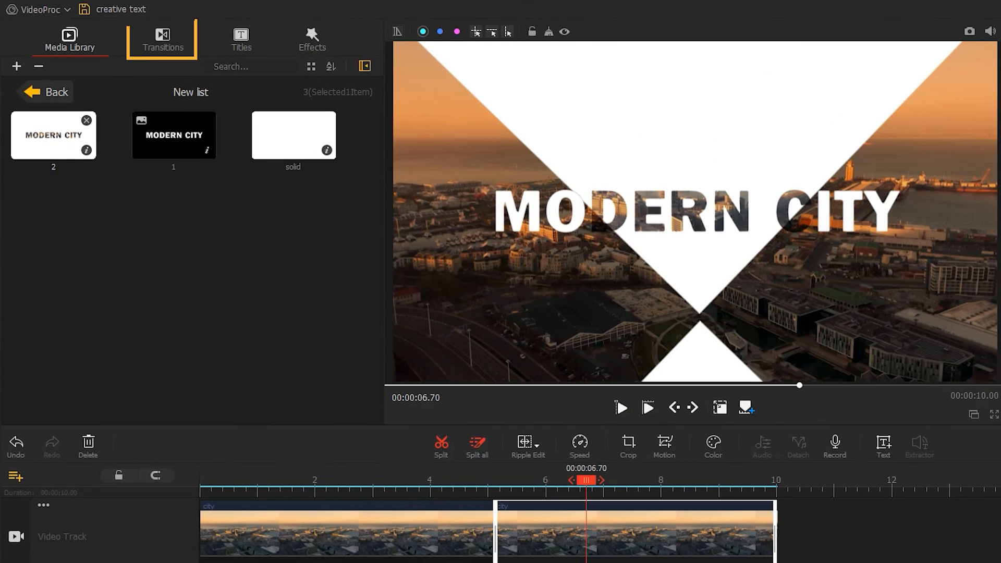
Step: Add a Fade transition at the cut between the two parts of the city video
click(133, 37)
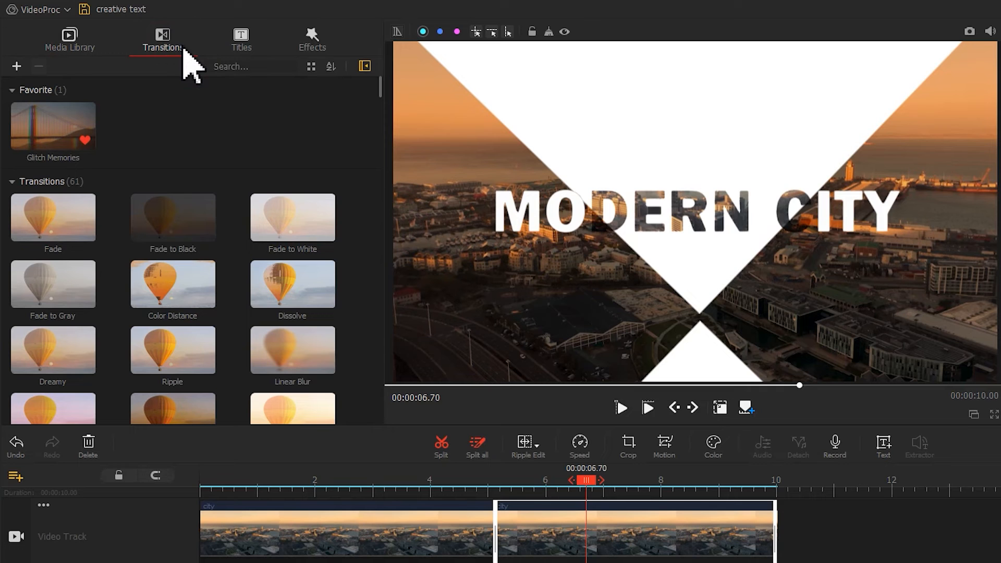
drag(62, 230, 513, 524)
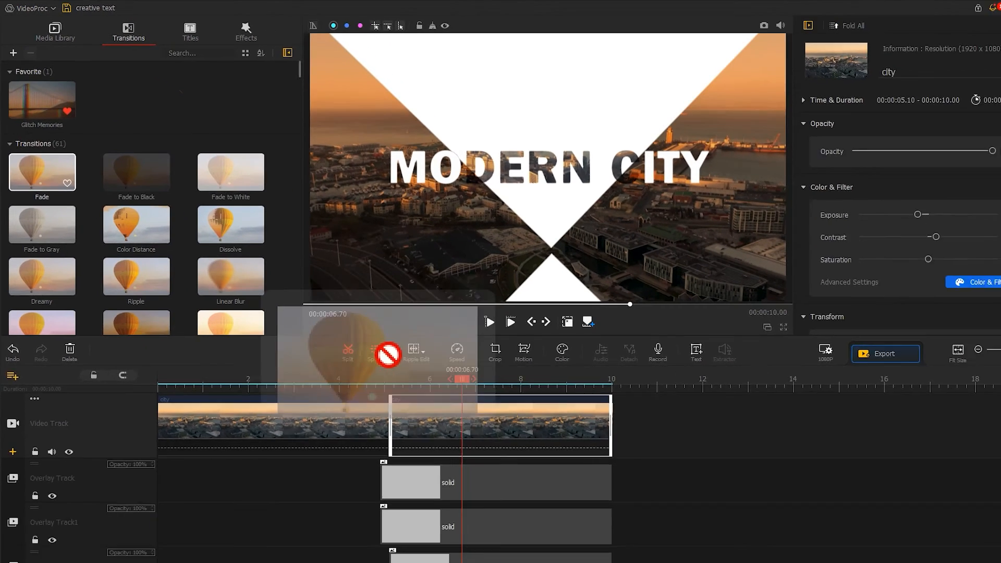
drag(381, 388, 371, 392)
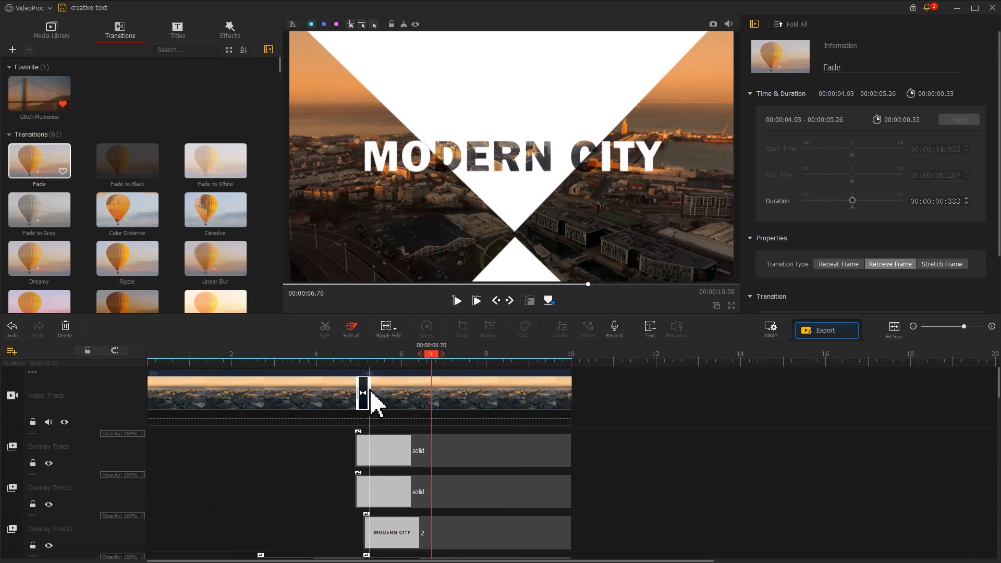
Step: Add the music to the audio track, cut off everything before 7.56 s and move the remaining part to the timeline start
click(50, 30)
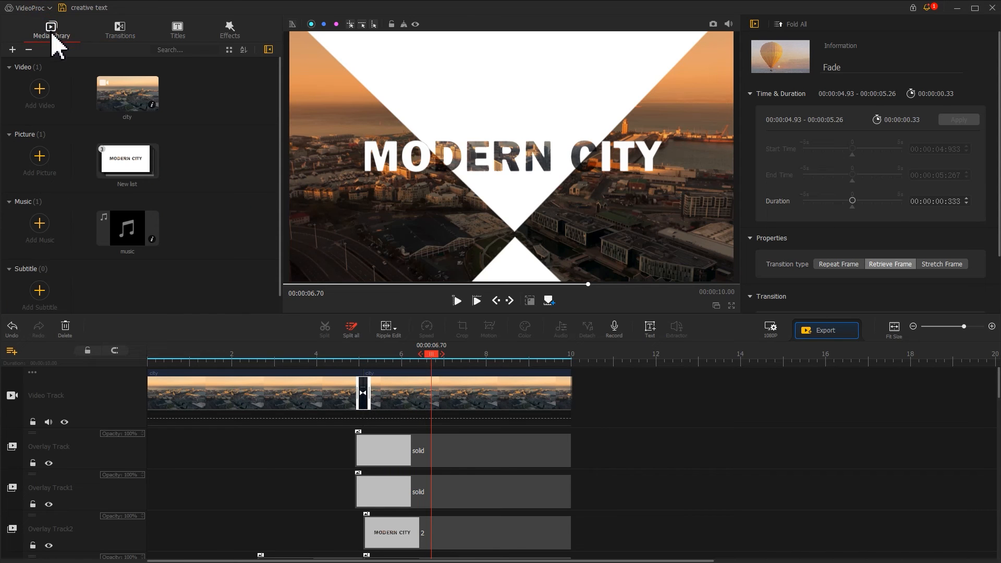
drag(127, 230, 111, 498)
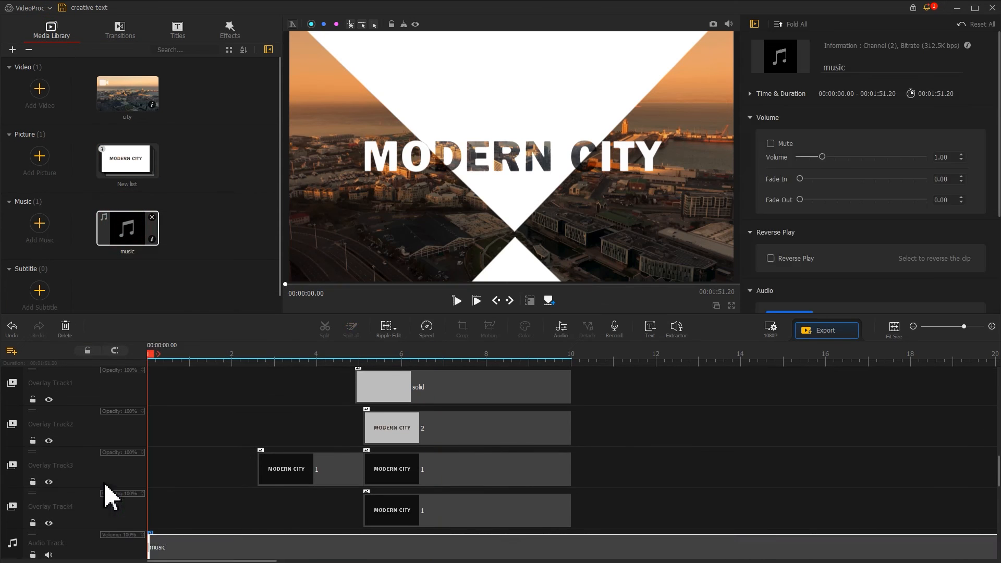
click(466, 357)
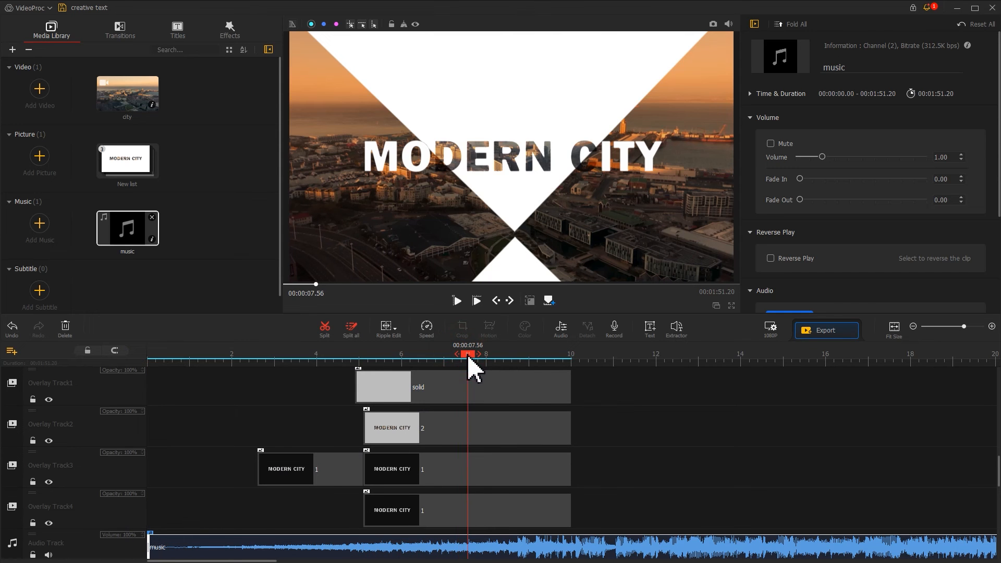
click(323, 327)
click(380, 540)
key(Delete)
drag(482, 546, 162, 544)
Step: Split the music at 10.00 s, where the video ends, and delete the part after it
drag(380, 472, 574, 359)
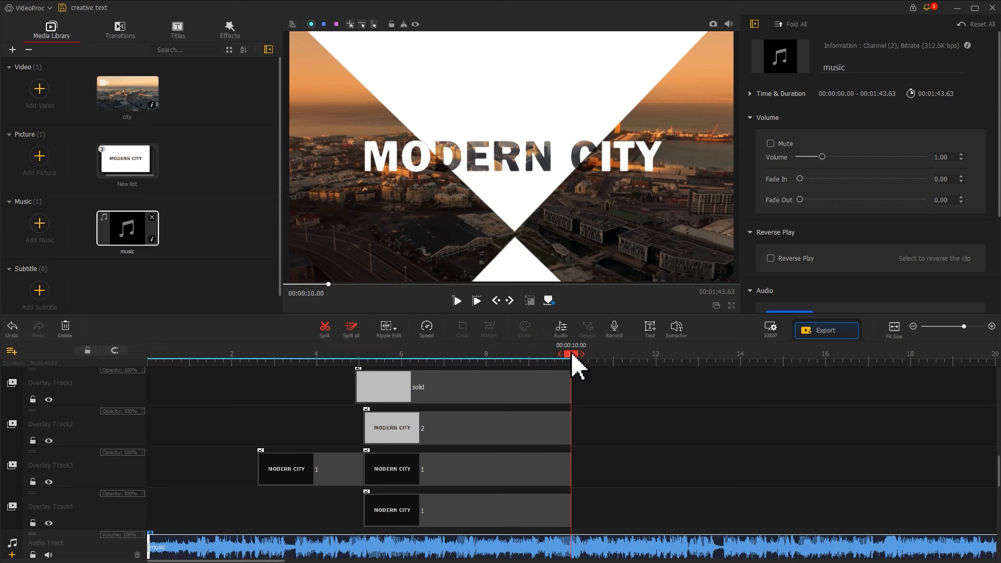
click(322, 328)
click(586, 545)
key(Delete)
Step: Set the music's fade-out to 1.36 and play the whole project from the beginning
click(200, 546)
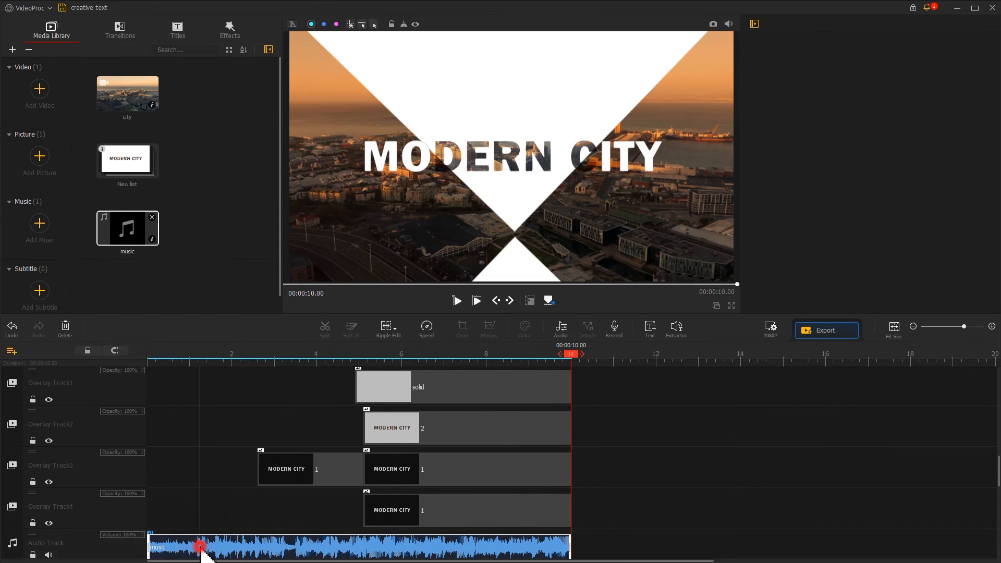
click(861, 200)
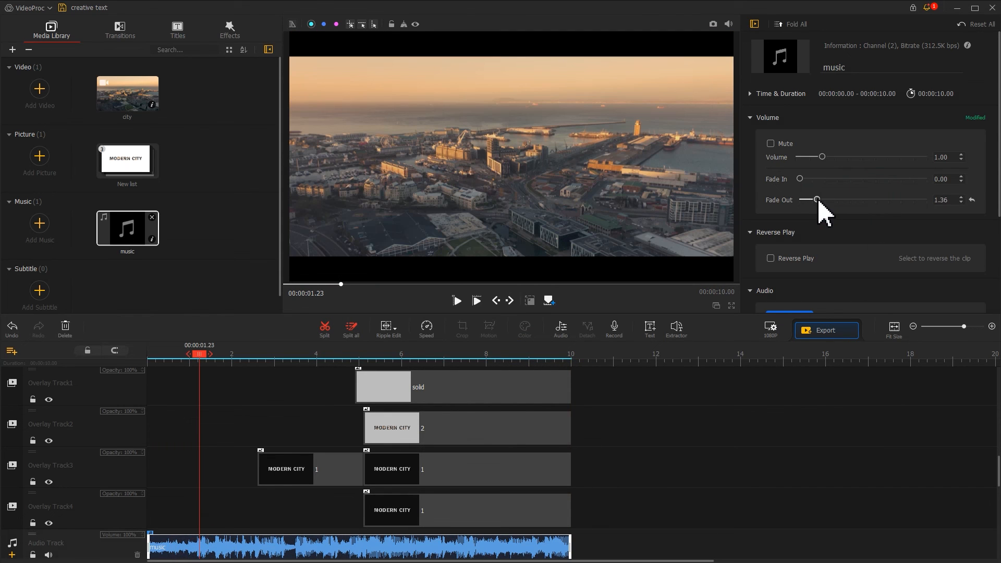
drag(207, 354, 127, 368)
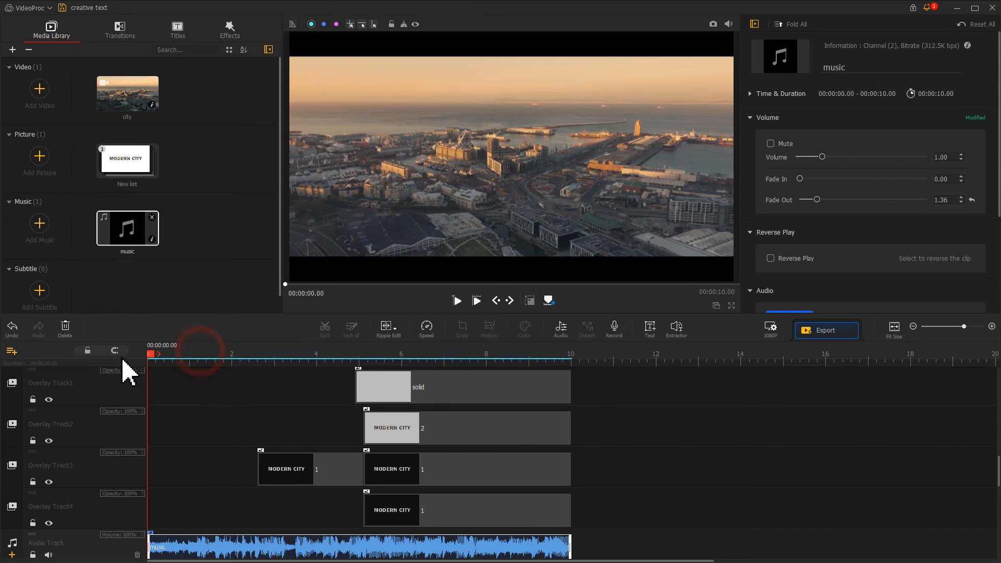
key(space)
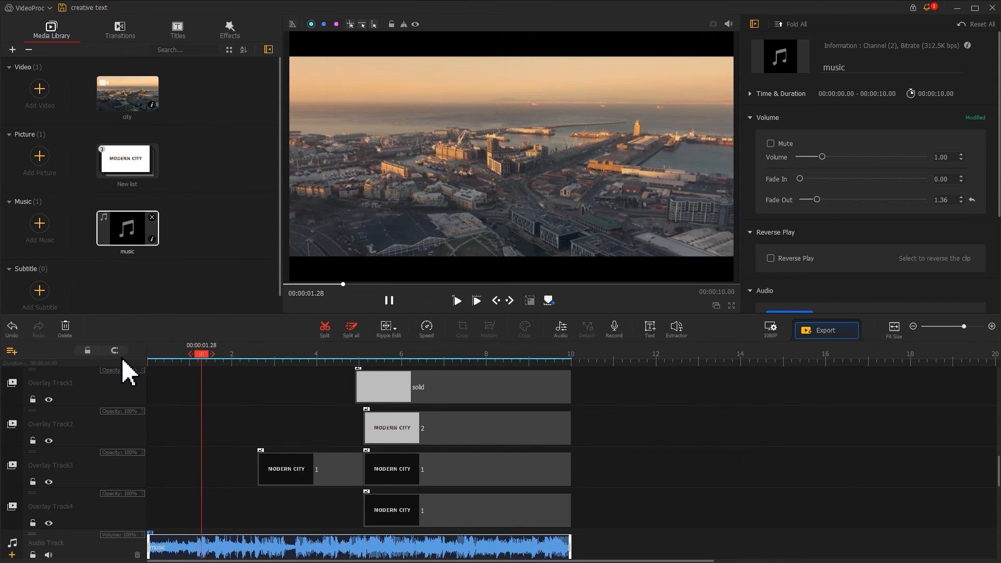